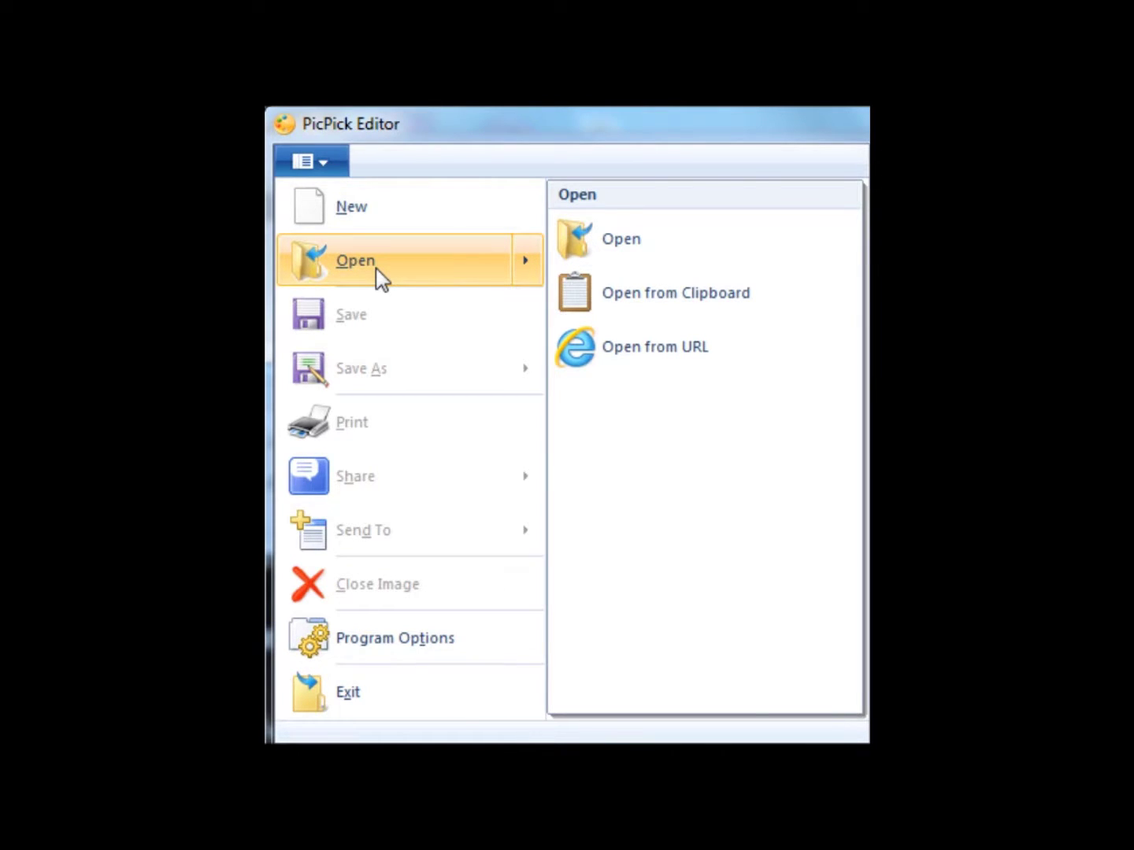
- Open Positano.JPG at its full 2048 x 1536 size and show the resize options
{"action": "left_click", "coordinate": [356, 260]}
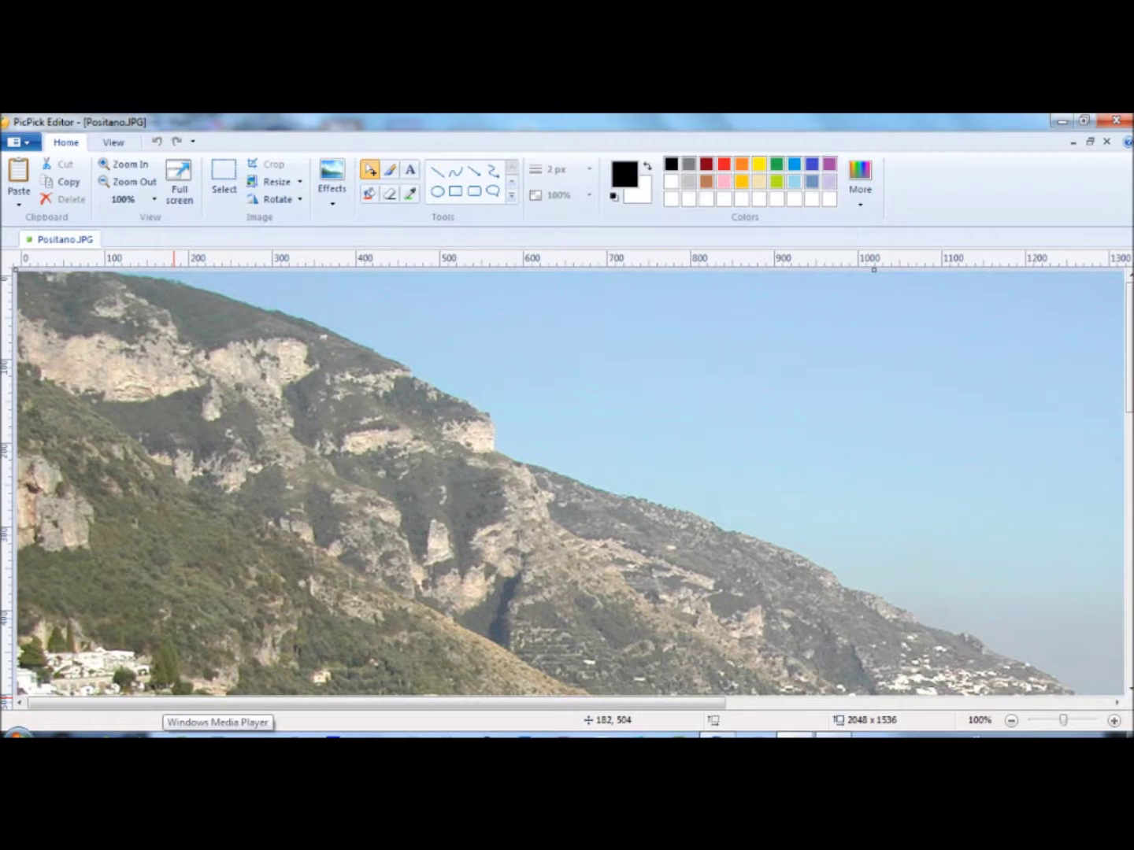
{"action": "left_click", "coordinate": [281, 181]}
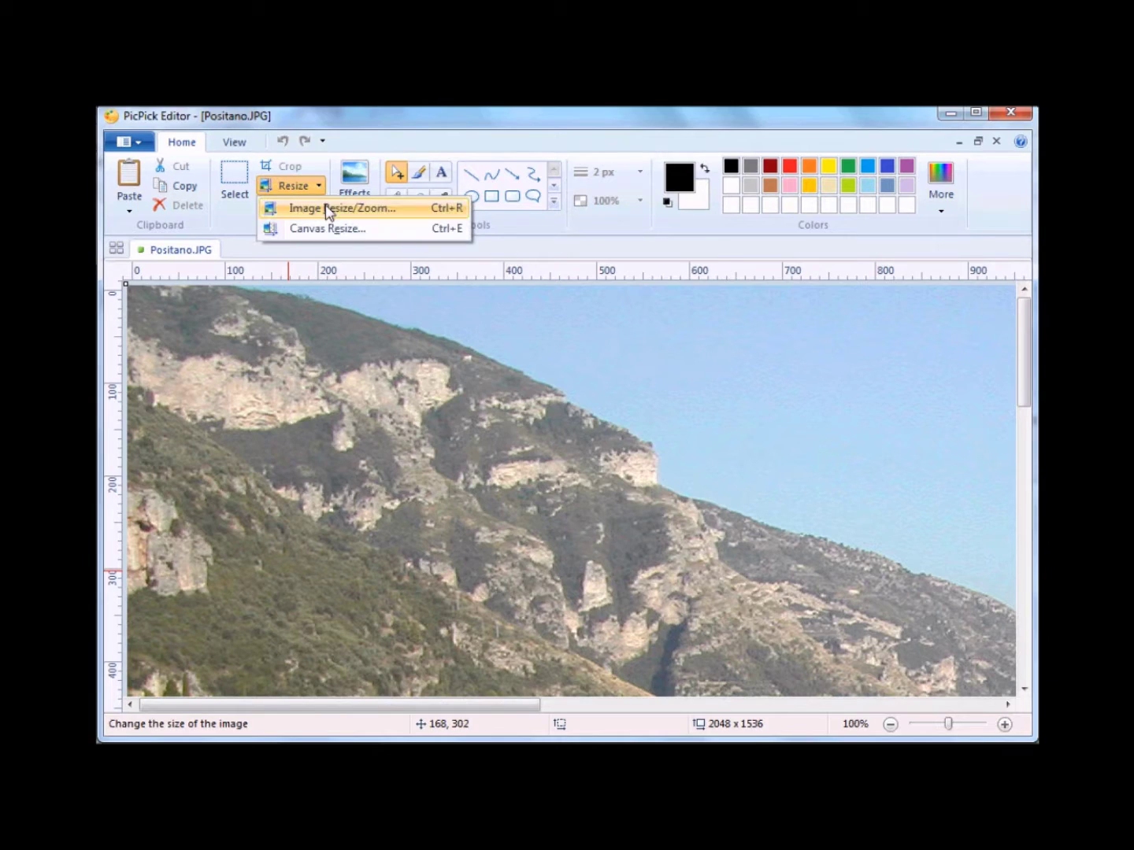
- Scale the Positano photo by percentage to 40%, making it 819 x 614 pixels
{"action": "left_click", "coordinate": [528, 401]}
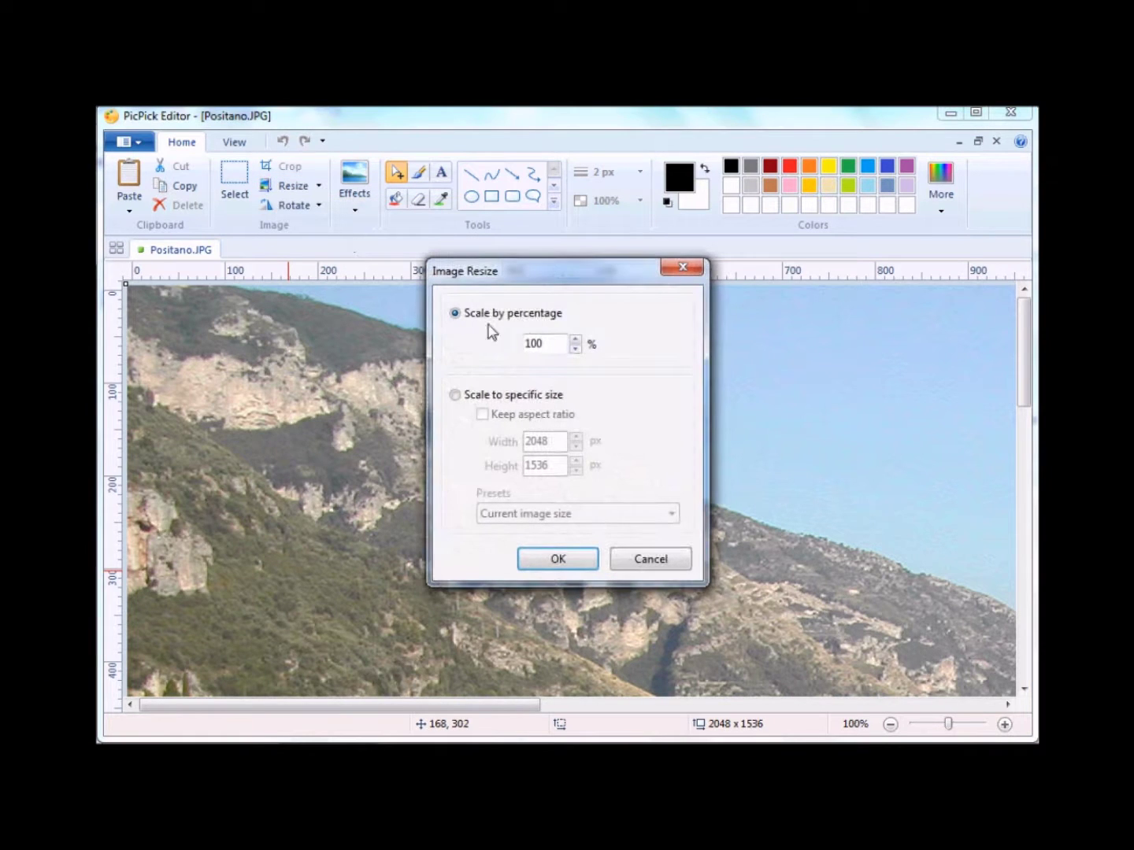
{"action": "left_click", "coordinate": [576, 350]}
{"action": "left_click", "coordinate": [576, 350]}
{"action": "left_click", "coordinate": [575, 349]}
{"action": "left_click", "coordinate": [577, 349]}
{"action": "left_click", "coordinate": [575, 349]}
{"action": "left_click", "coordinate": [576, 349]}
{"action": "left_click", "coordinate": [457, 396]}
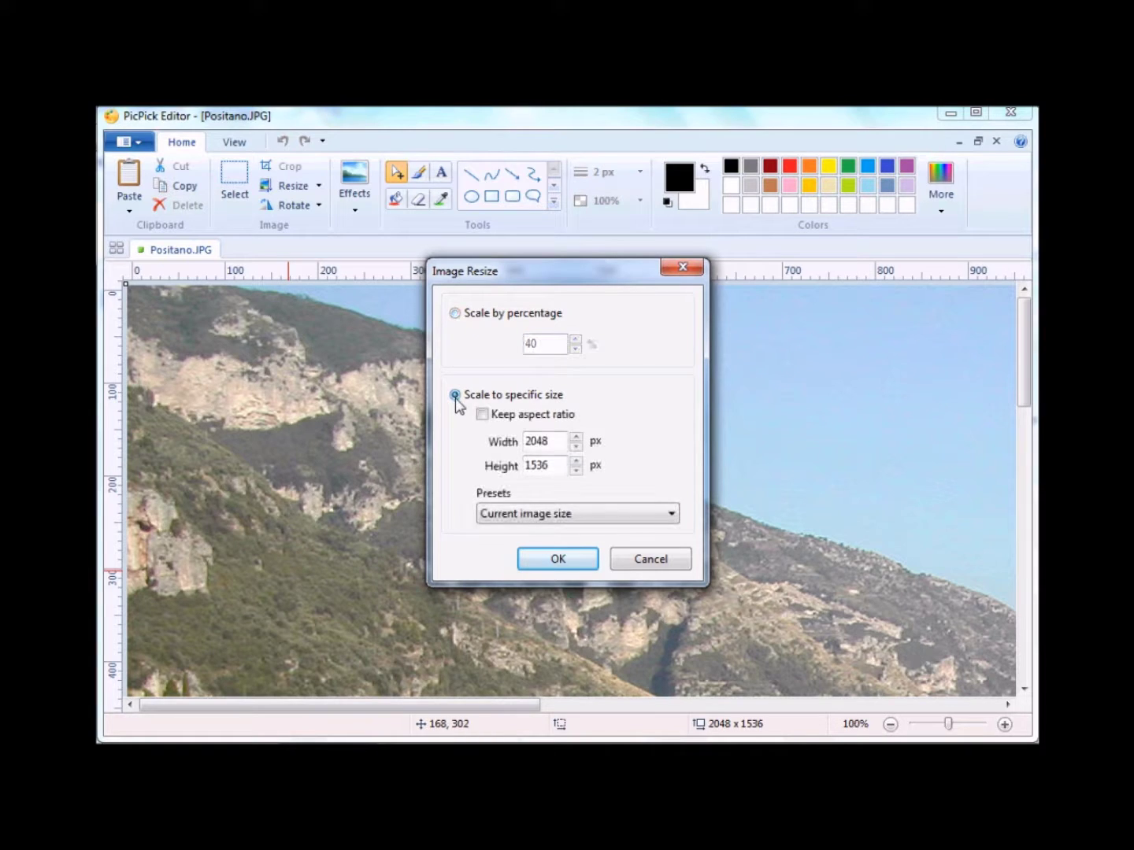
{"action": "left_click", "coordinate": [456, 314]}
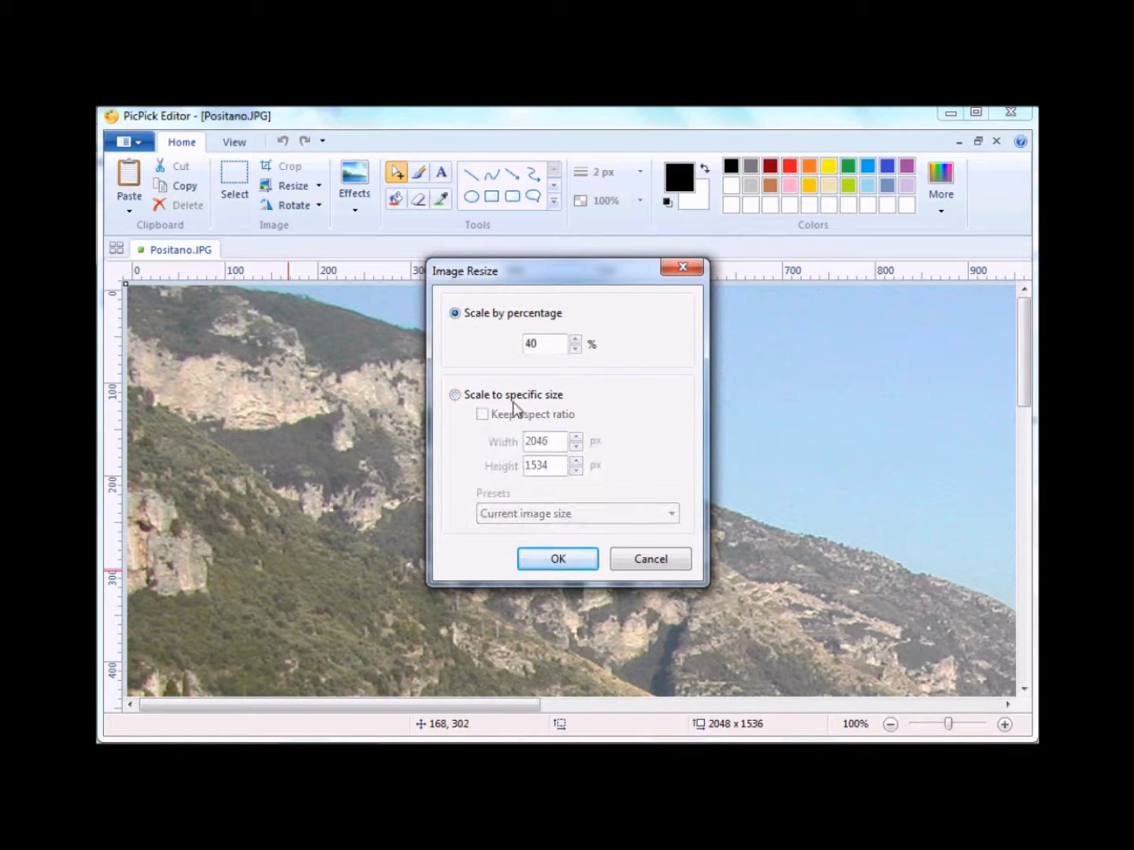
{"action": "left_click", "coordinate": [558, 559]}
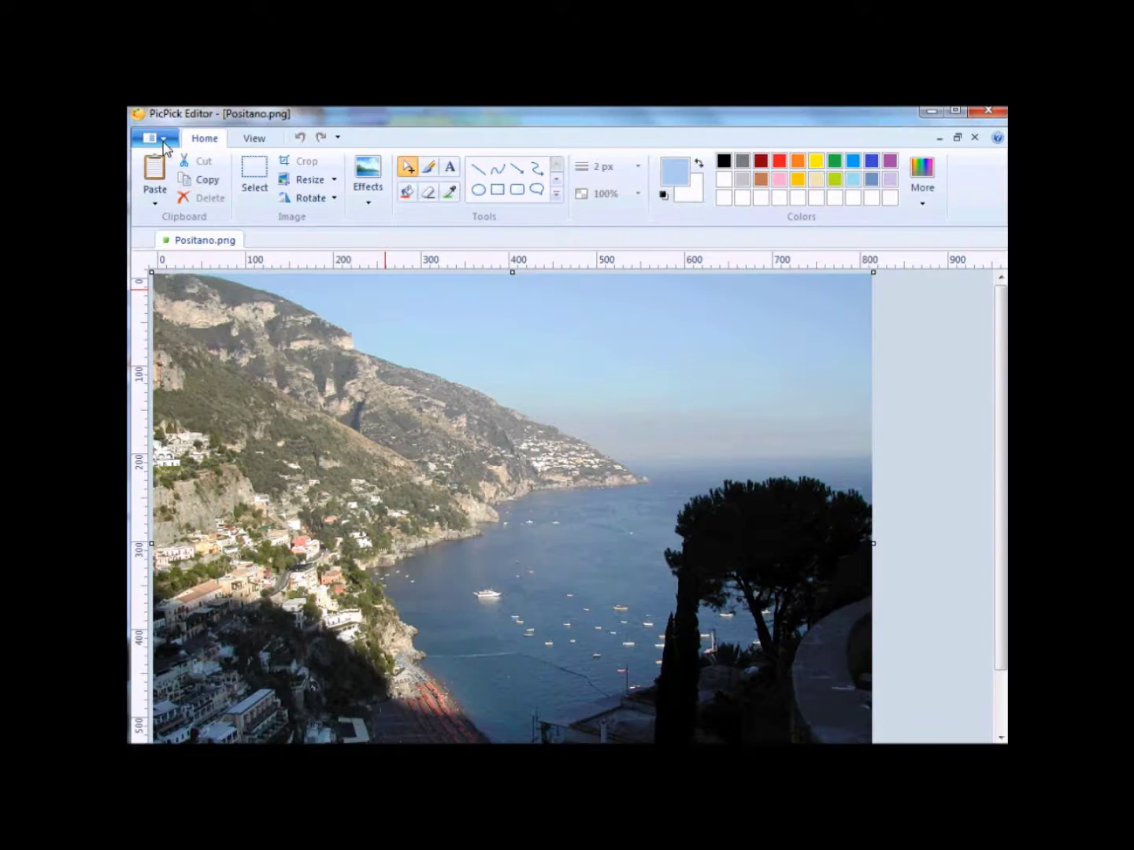
- Save the resized photo as Positano1.png in Portable Network Graphics format
{"action": "left_click", "coordinate": [164, 147]}
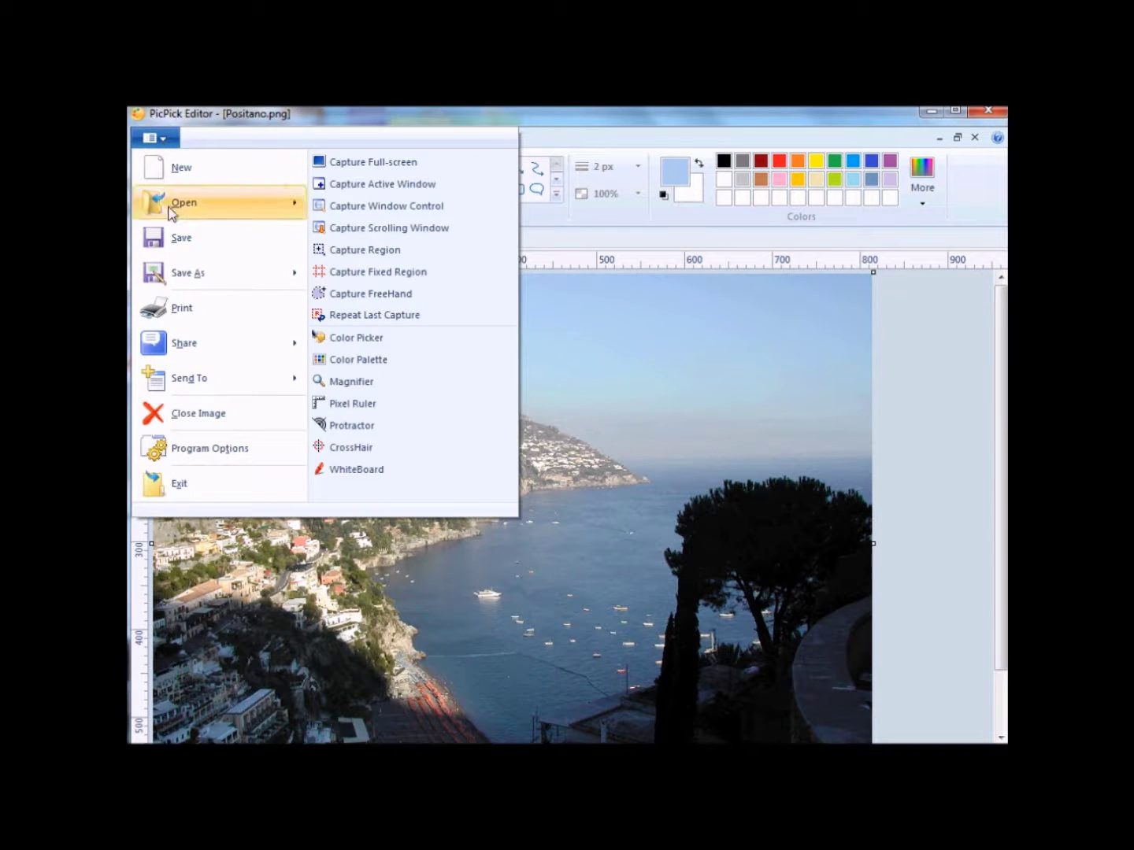
{"action": "left_click", "coordinate": [178, 275]}
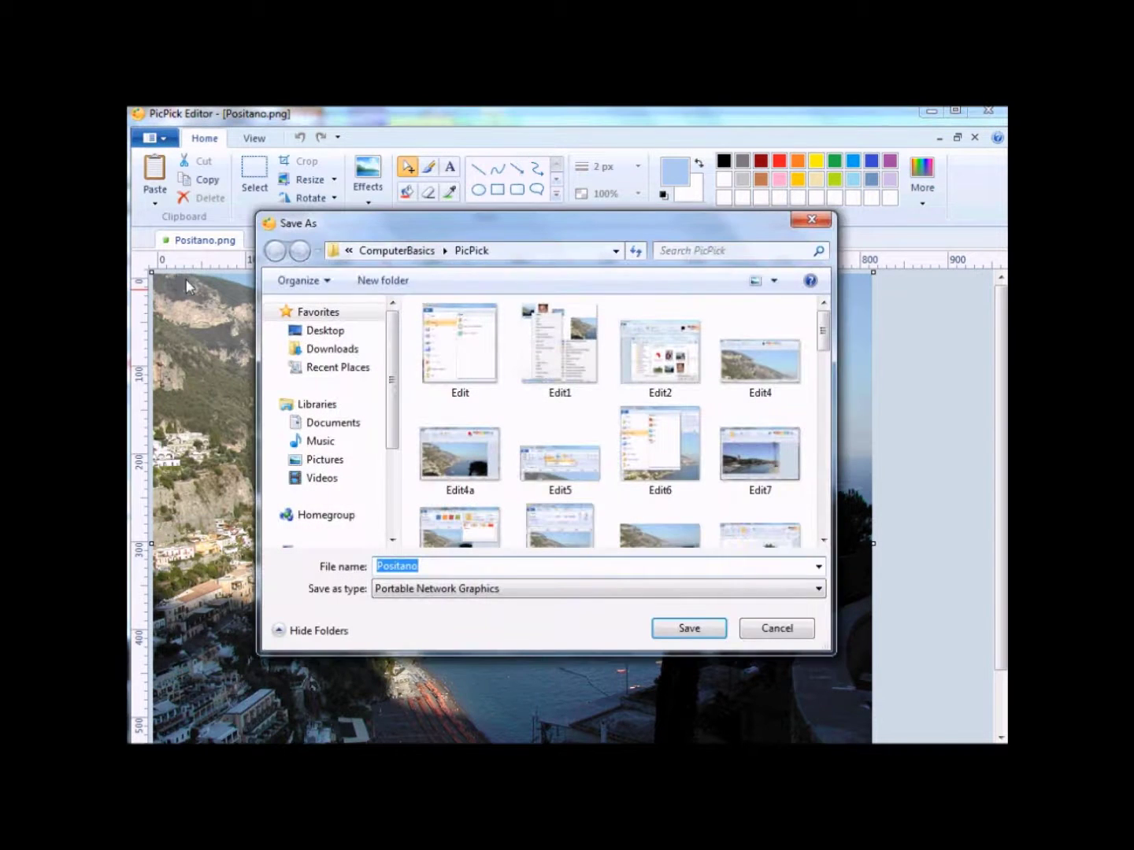
{"action": "left_click", "coordinate": [422, 565]}
{"action": "type", "text": "1"}
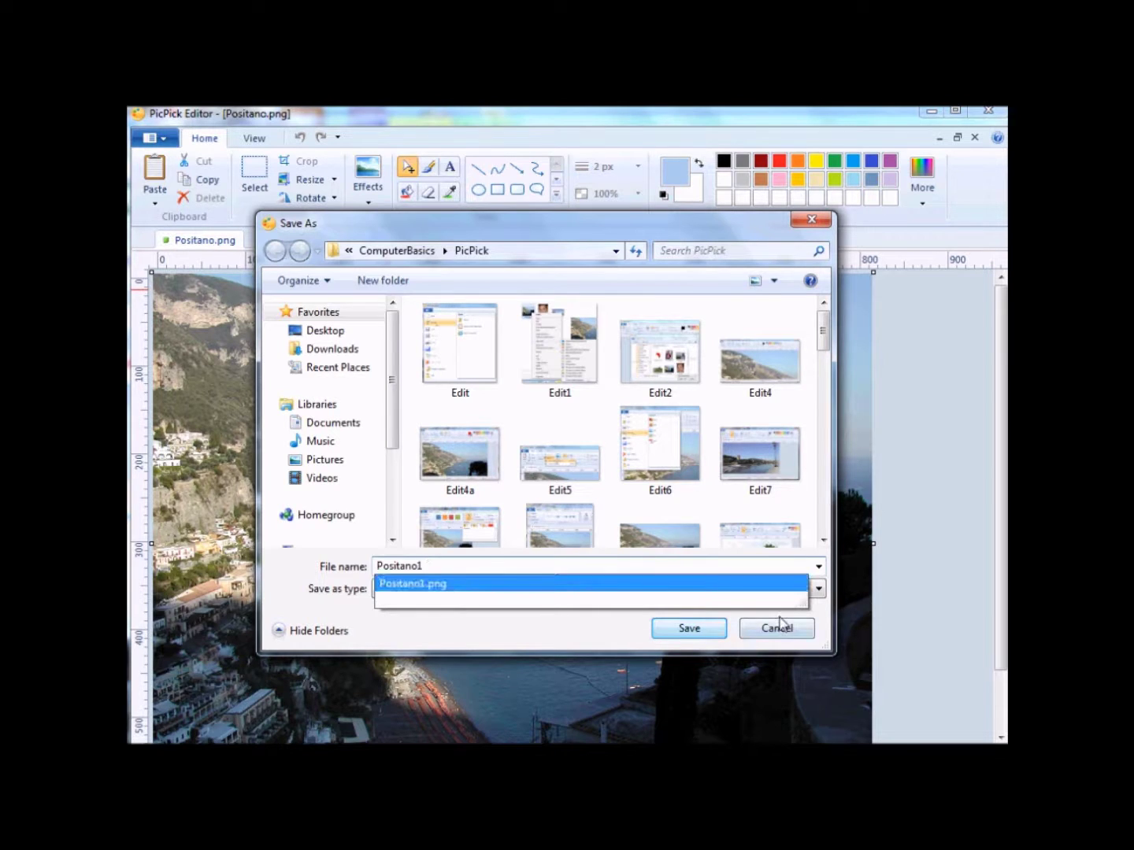
{"action": "left_click", "coordinate": [818, 590]}
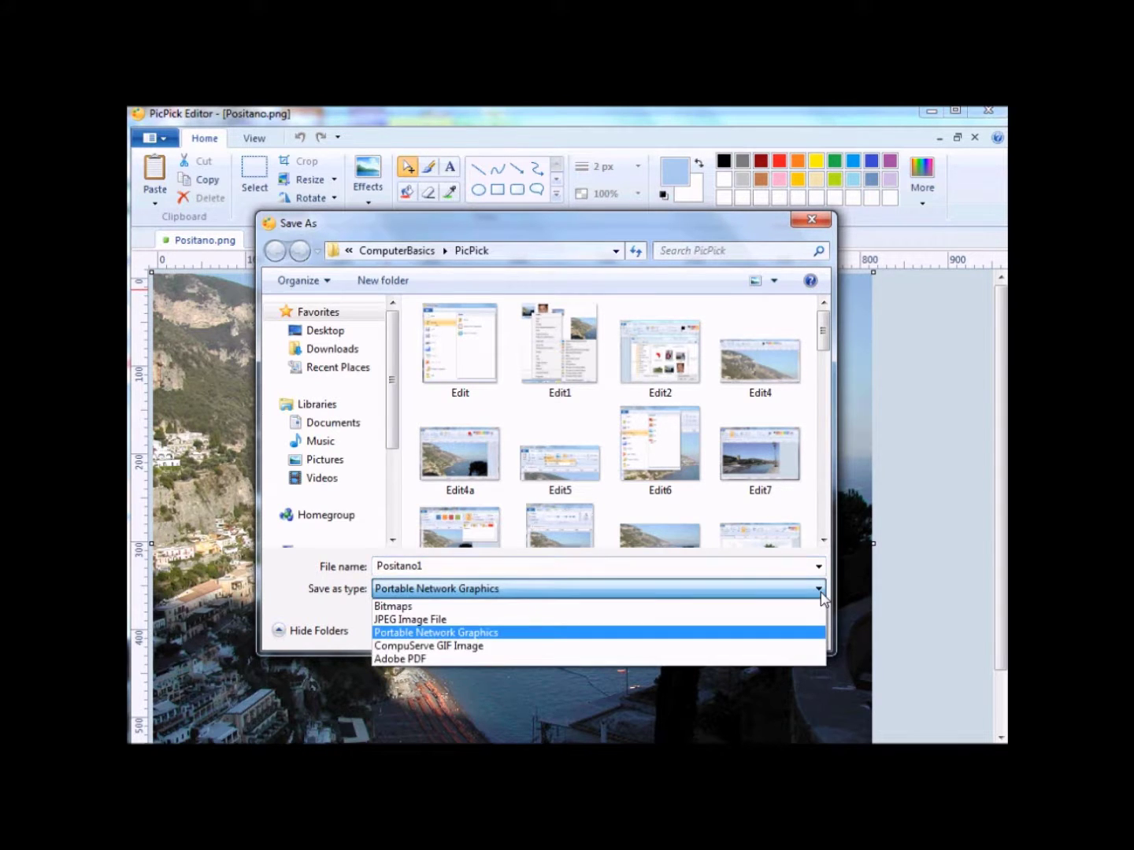
{"action": "left_click", "coordinate": [715, 630]}
{"action": "left_click", "coordinate": [690, 628]}
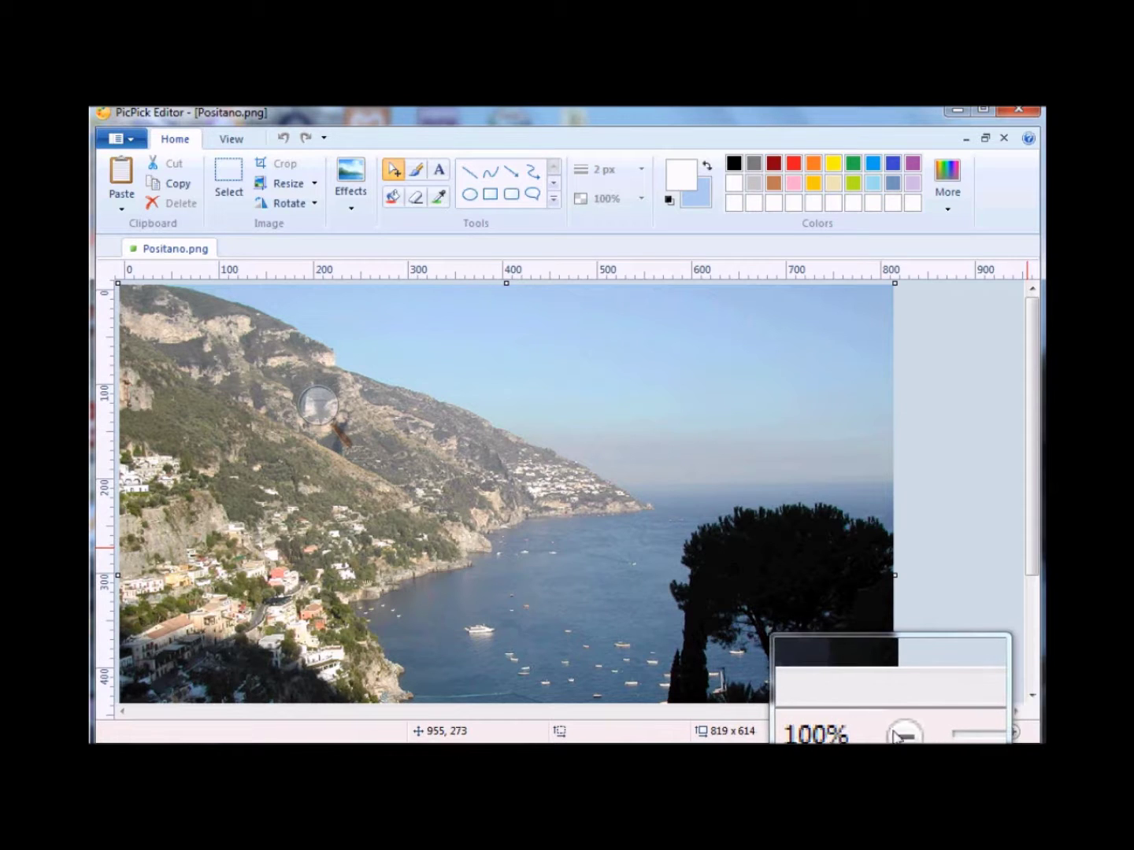
- At 50% zoom, extend the canvas downward to 819 x 678, adding a light blue strip
{"action": "left_click", "coordinate": [898, 734]}
{"action": "left_click", "coordinate": [898, 734]}
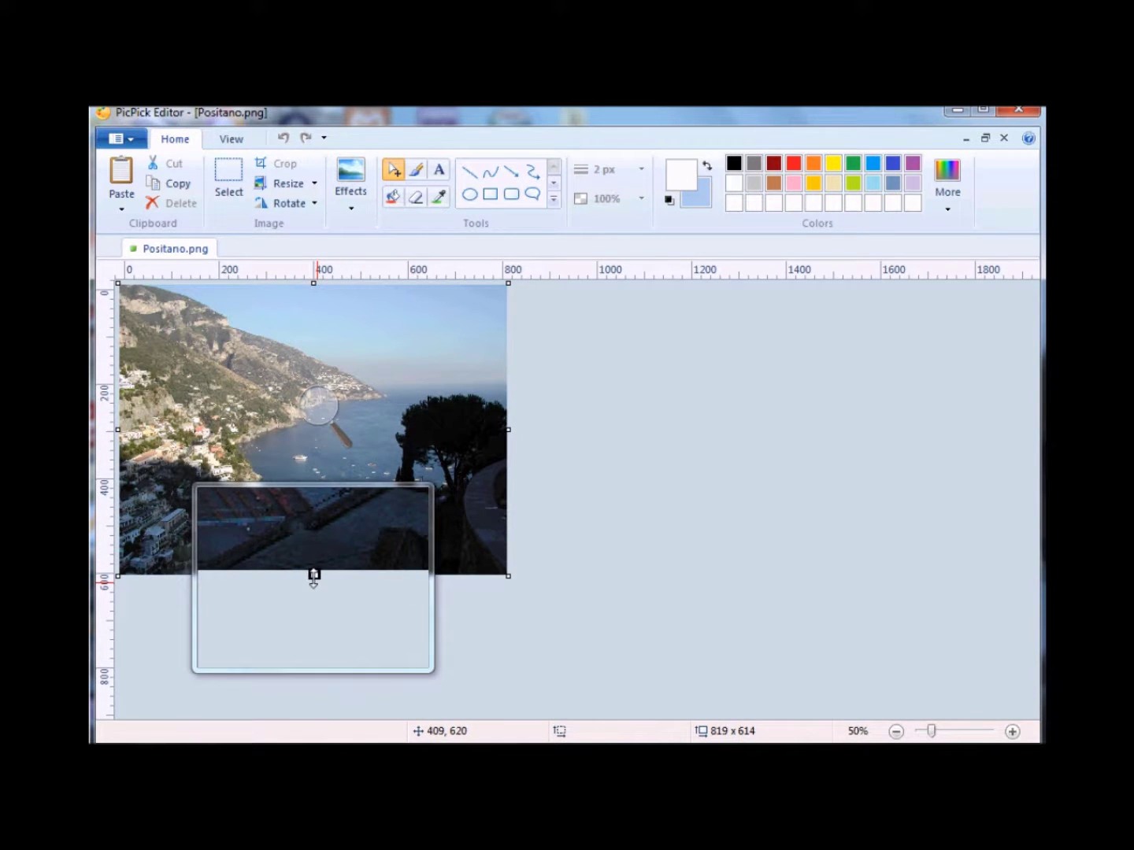
{"action": "left_click_drag", "start_coordinate": [313, 574], "coordinate": [314, 607]}
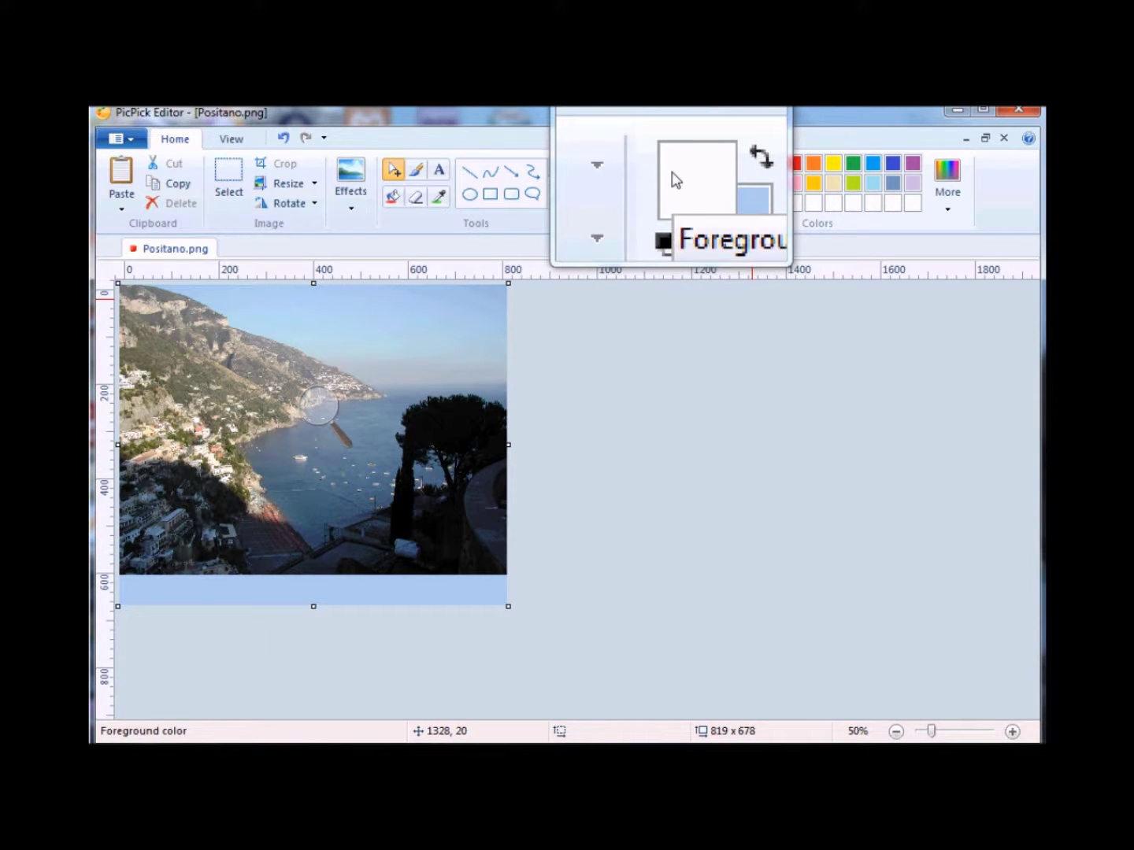
- Add a bold red Verdana caption 'Positano', centred horizontally and vertically in the bottom strip
{"action": "left_click", "coordinate": [439, 175]}
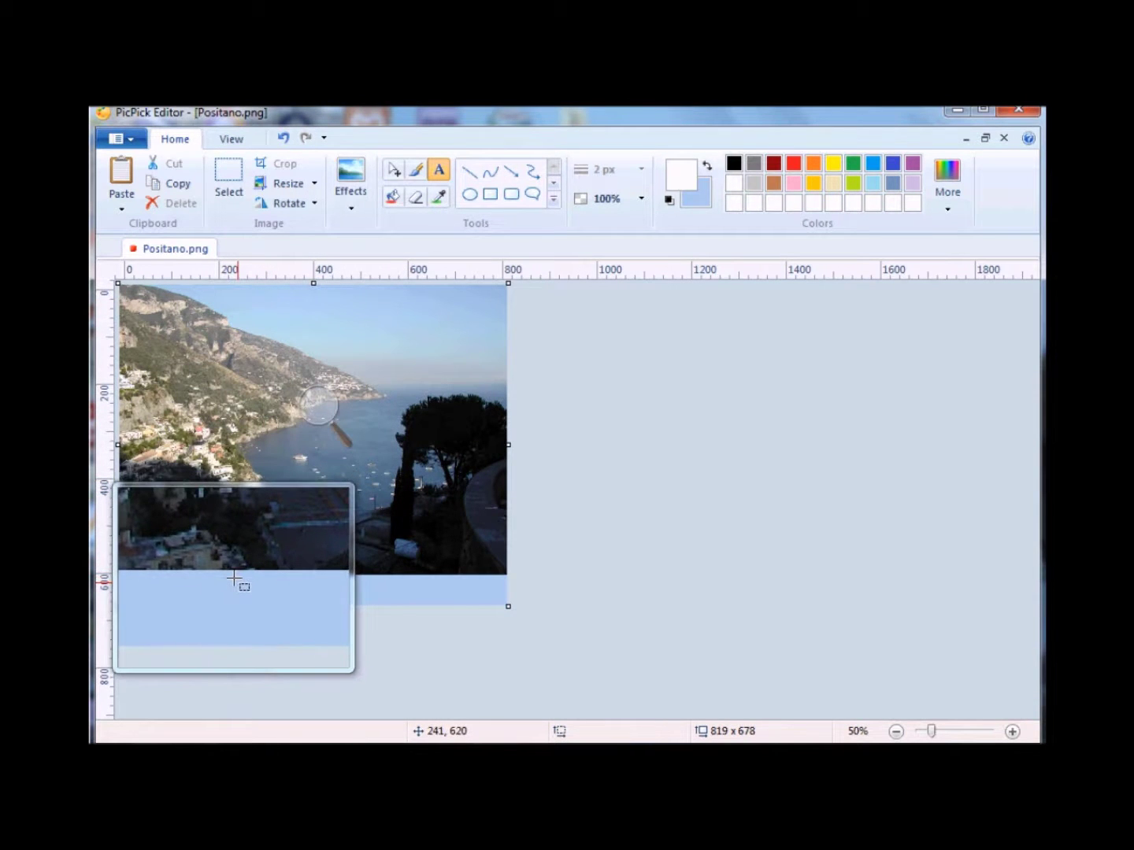
{"action": "left_click_drag", "start_coordinate": [241, 580], "coordinate": [387, 603]}
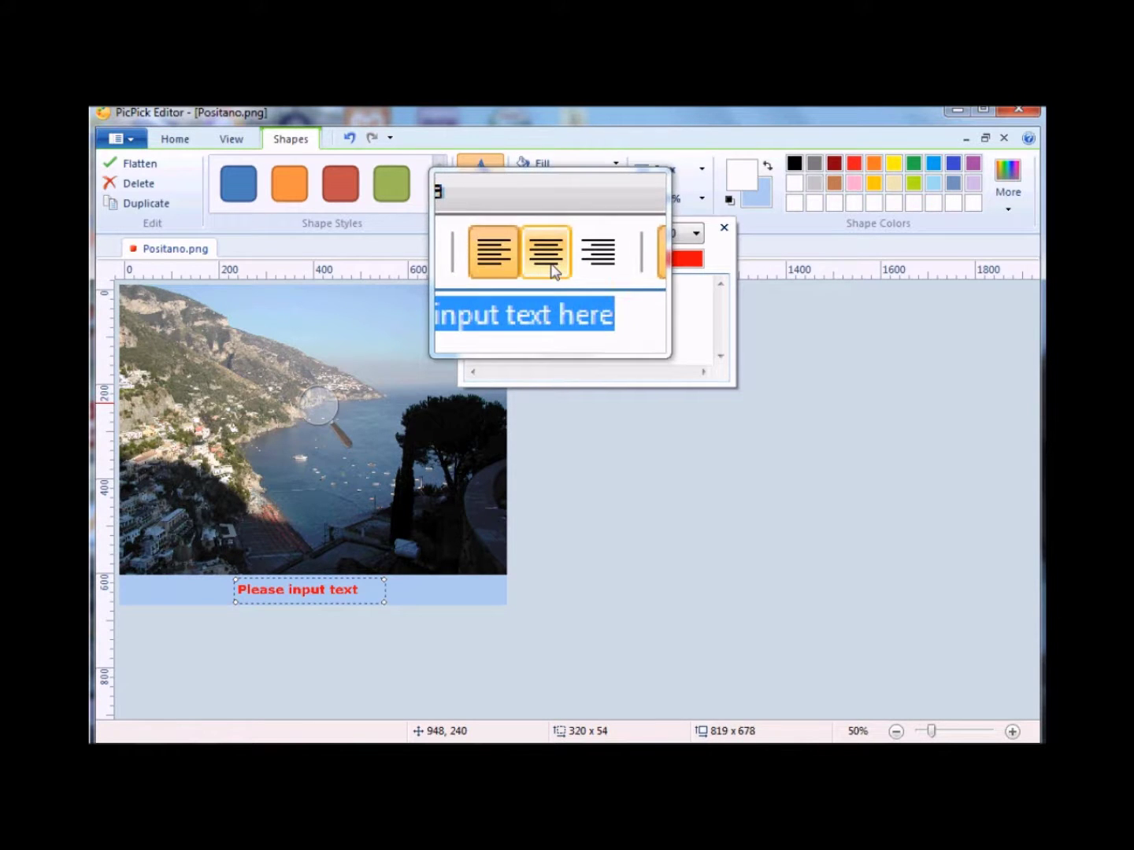
{"action": "left_click", "coordinate": [553, 267]}
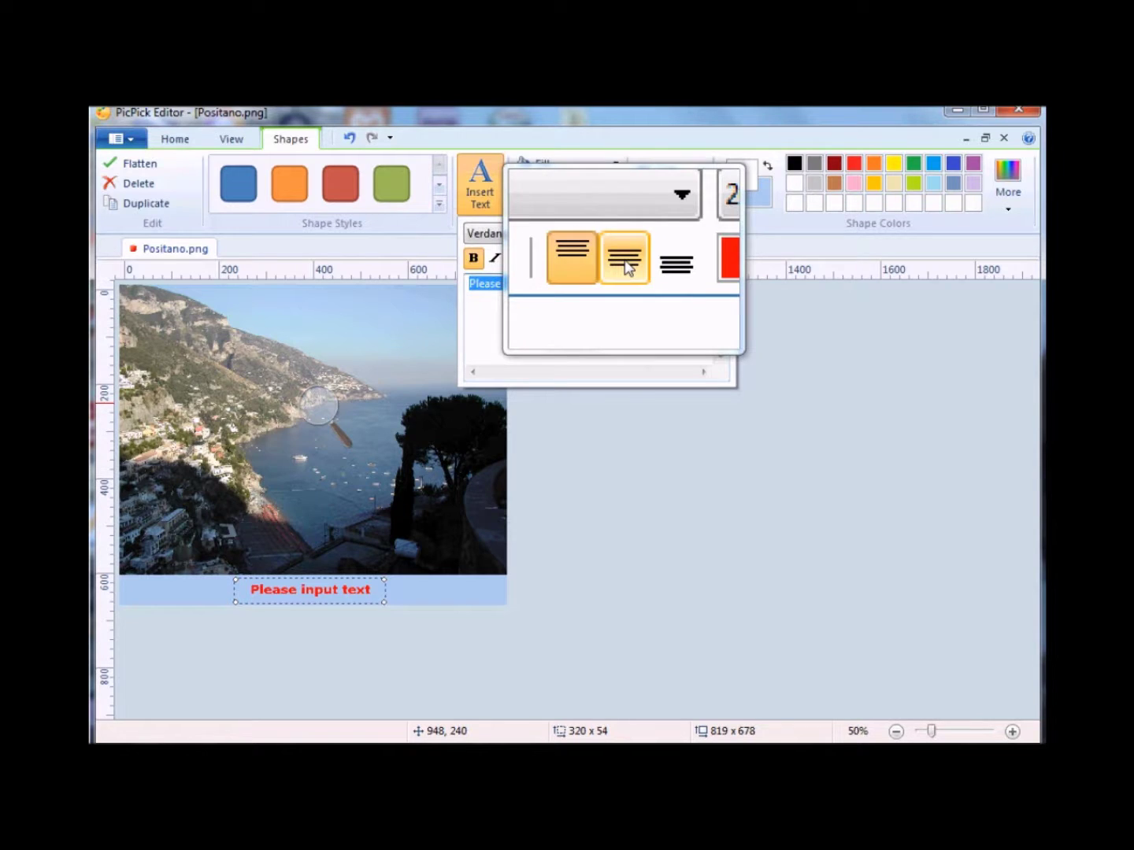
{"action": "left_click", "coordinate": [626, 266]}
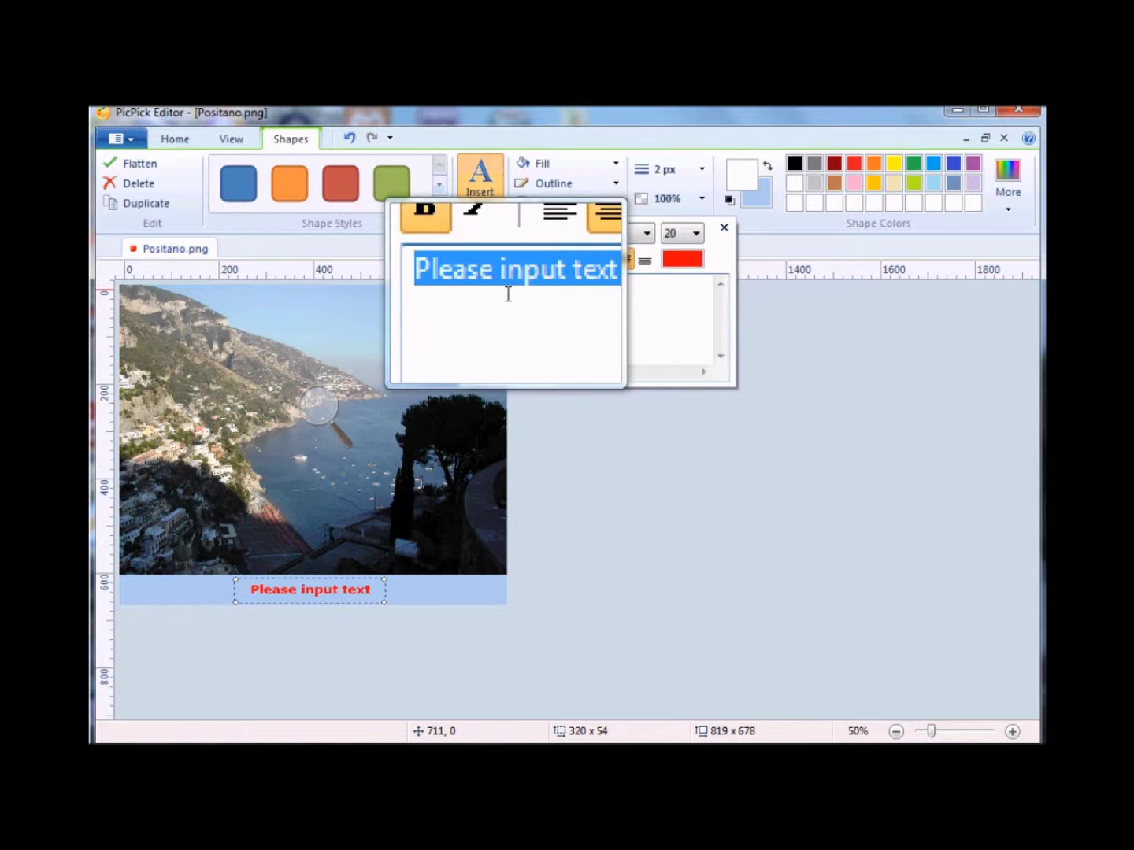
{"action": "type", "text": "Po"}
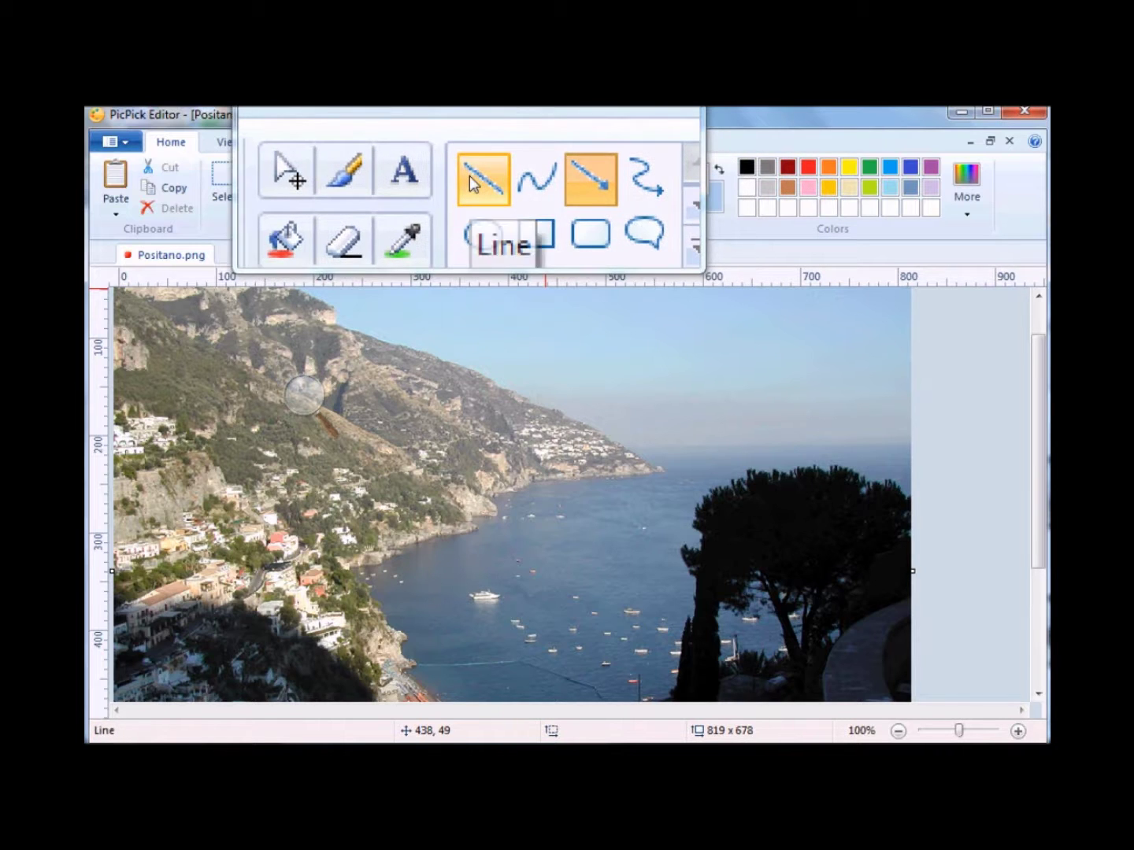
- Draw a small white arrow pointing up at the boat in the bay
{"action": "left_click", "coordinate": [472, 227]}
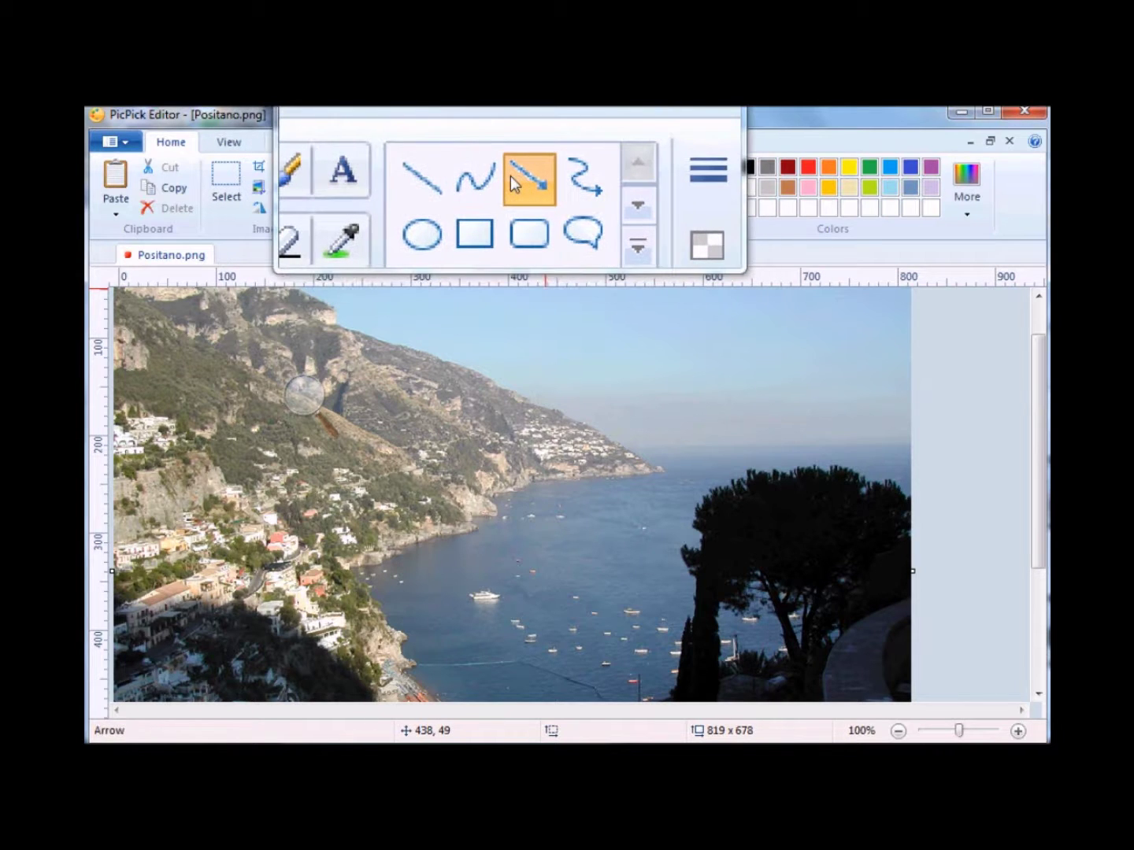
{"action": "left_click", "coordinate": [511, 176]}
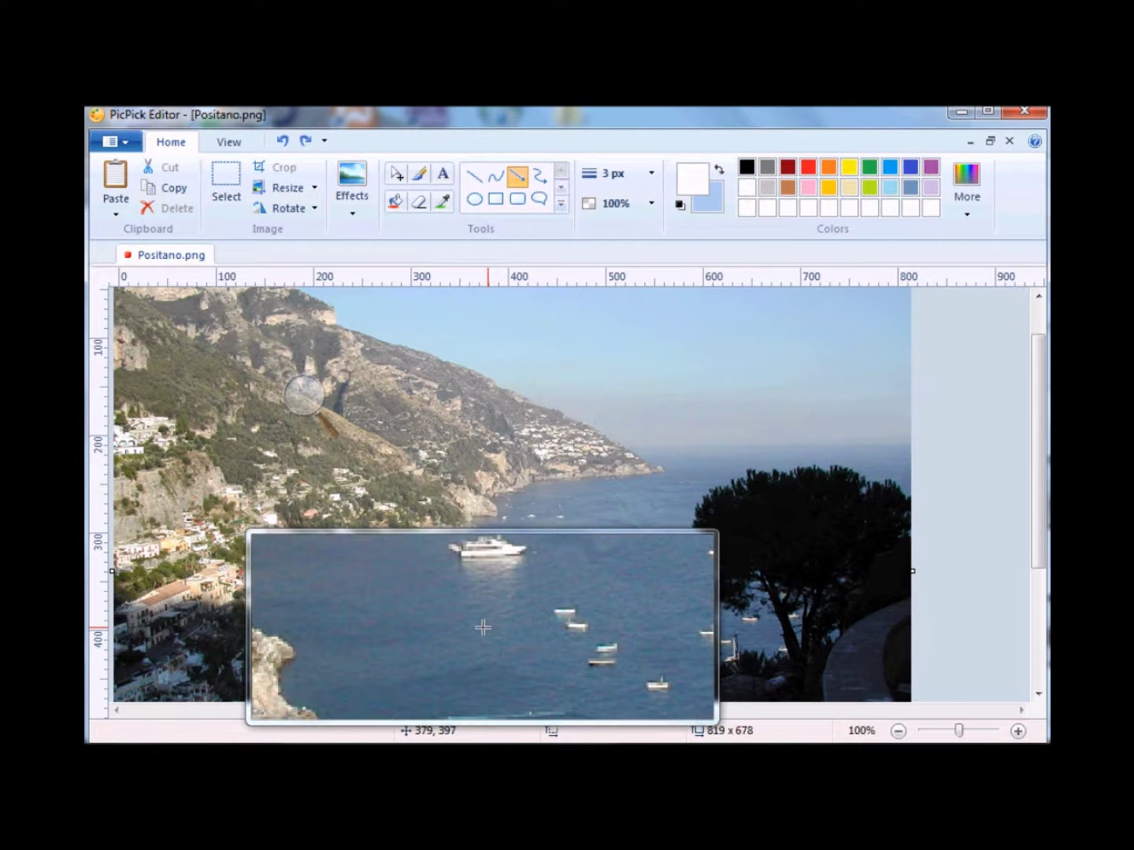
{"action": "left_click_drag", "start_coordinate": [483, 626], "coordinate": [485, 608]}
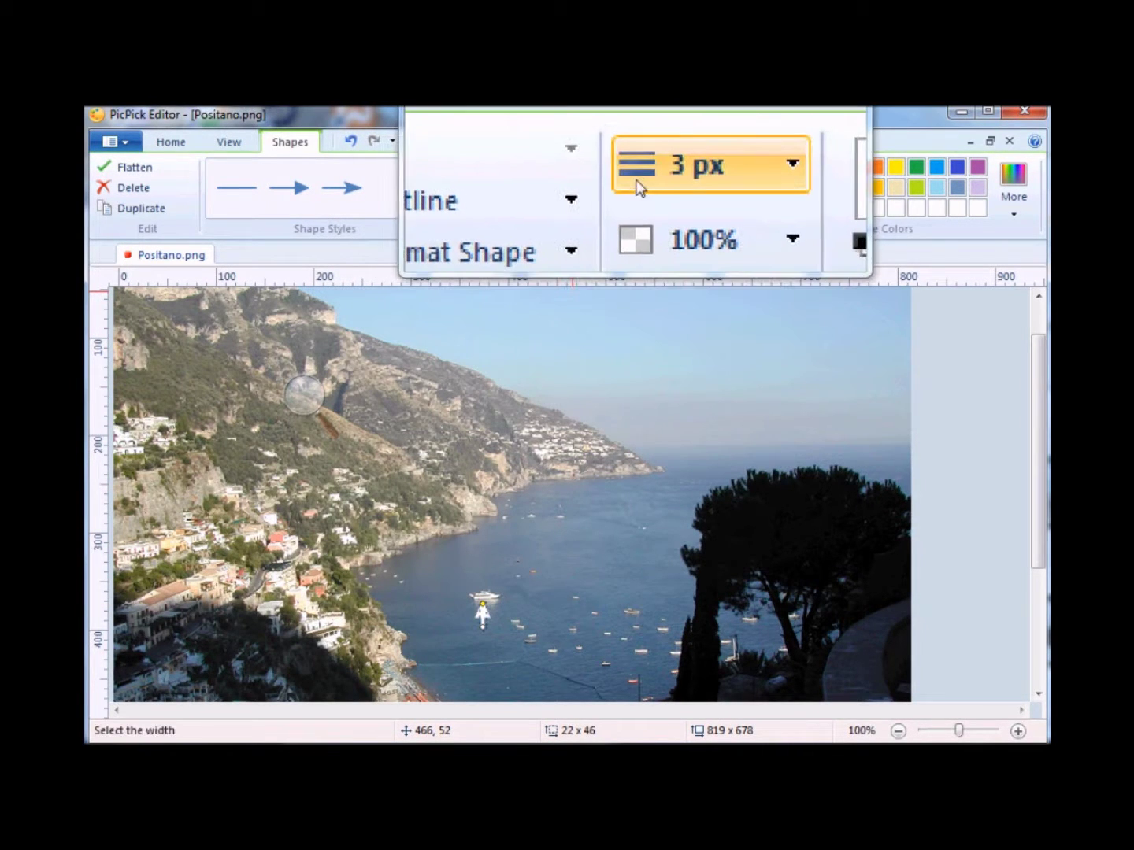
- Set the line width to 8 px and draw a thicker arrow below the boat
{"action": "left_click", "coordinate": [699, 179]}
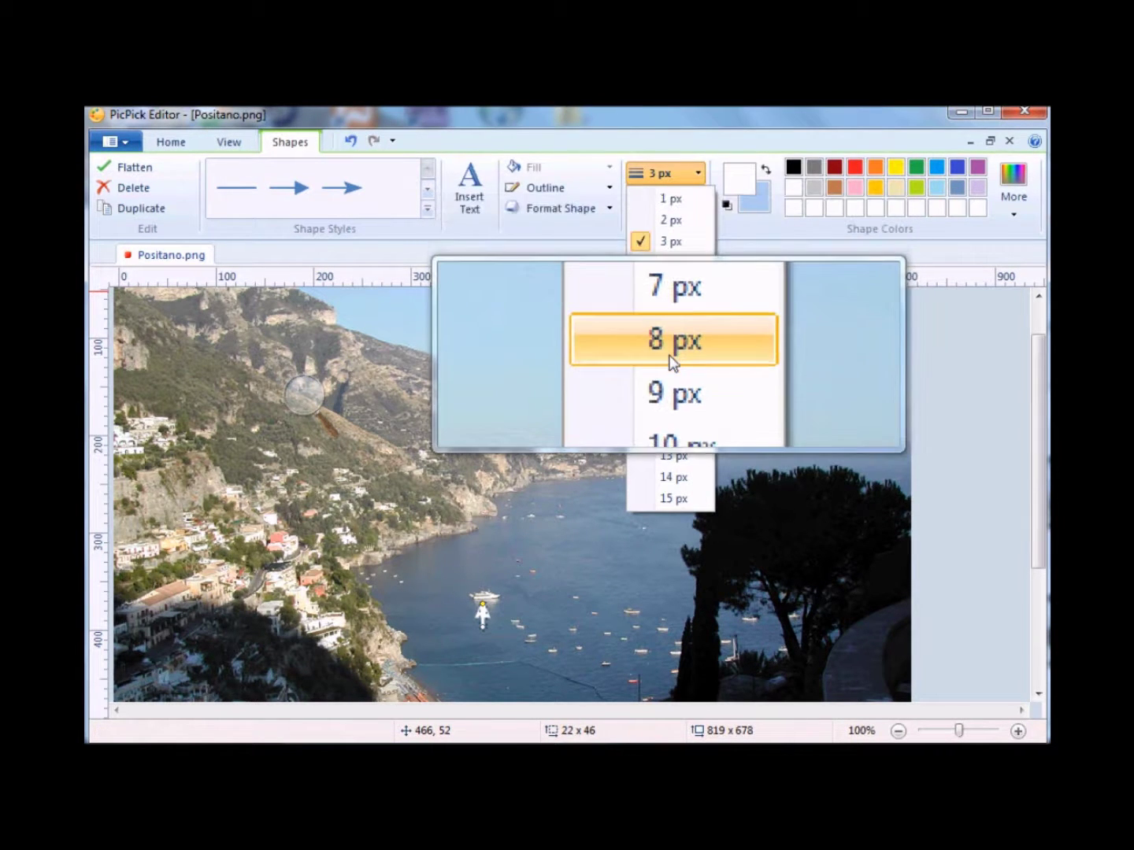
{"action": "left_click", "coordinate": [673, 347]}
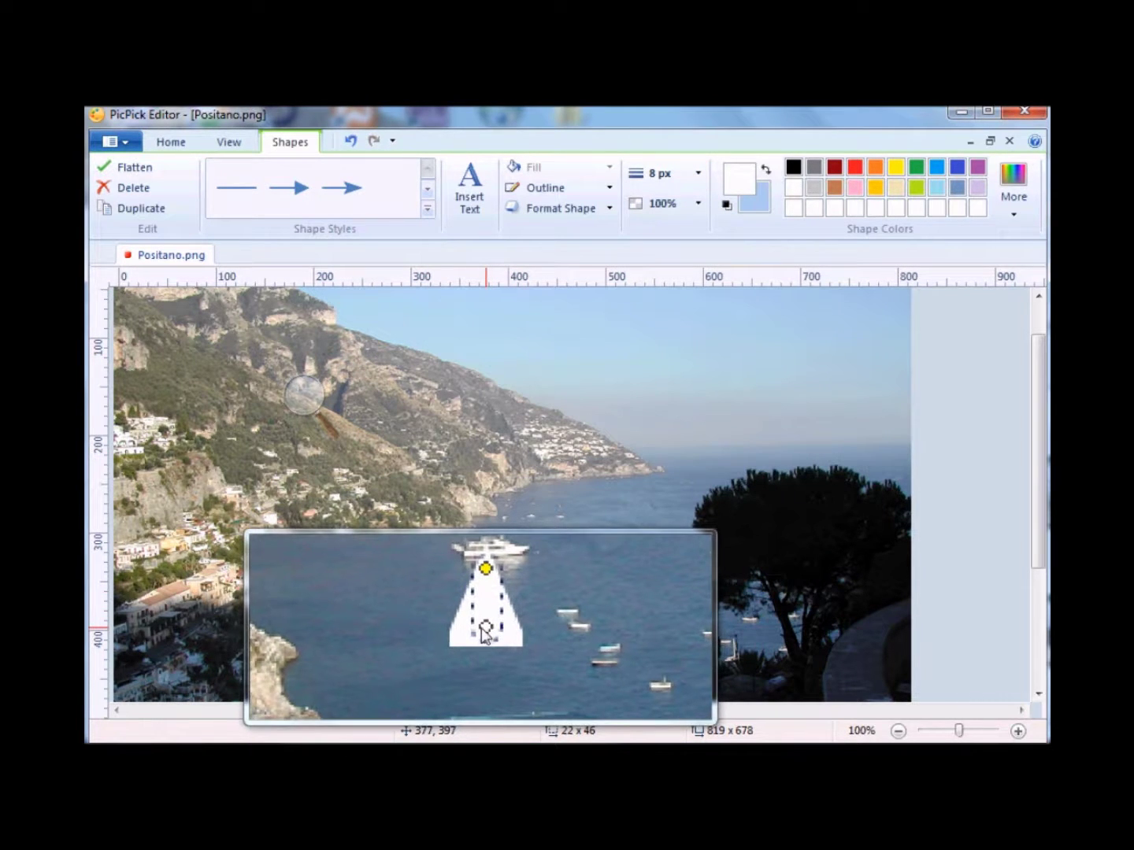
{"action": "mouse_move", "coordinate": [487, 635]}
{"action": "left_mouse_down"}
{"action": "mouse_move", "coordinate": [488, 676]}
{"action": "mouse_move", "coordinate": [482, 668]}
{"action": "left_mouse_up"}
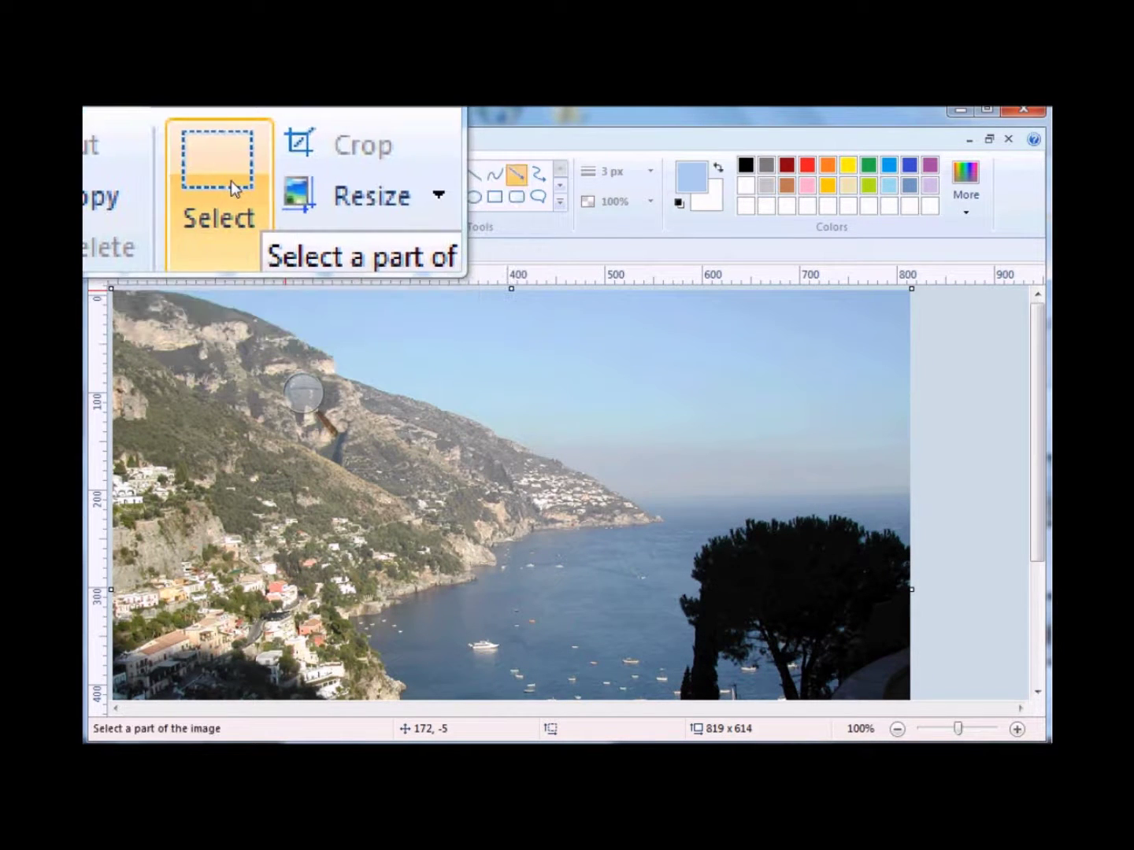
- Copy a small patch of bay water and paste it over the spot to hide
{"action": "left_click", "coordinate": [231, 181]}
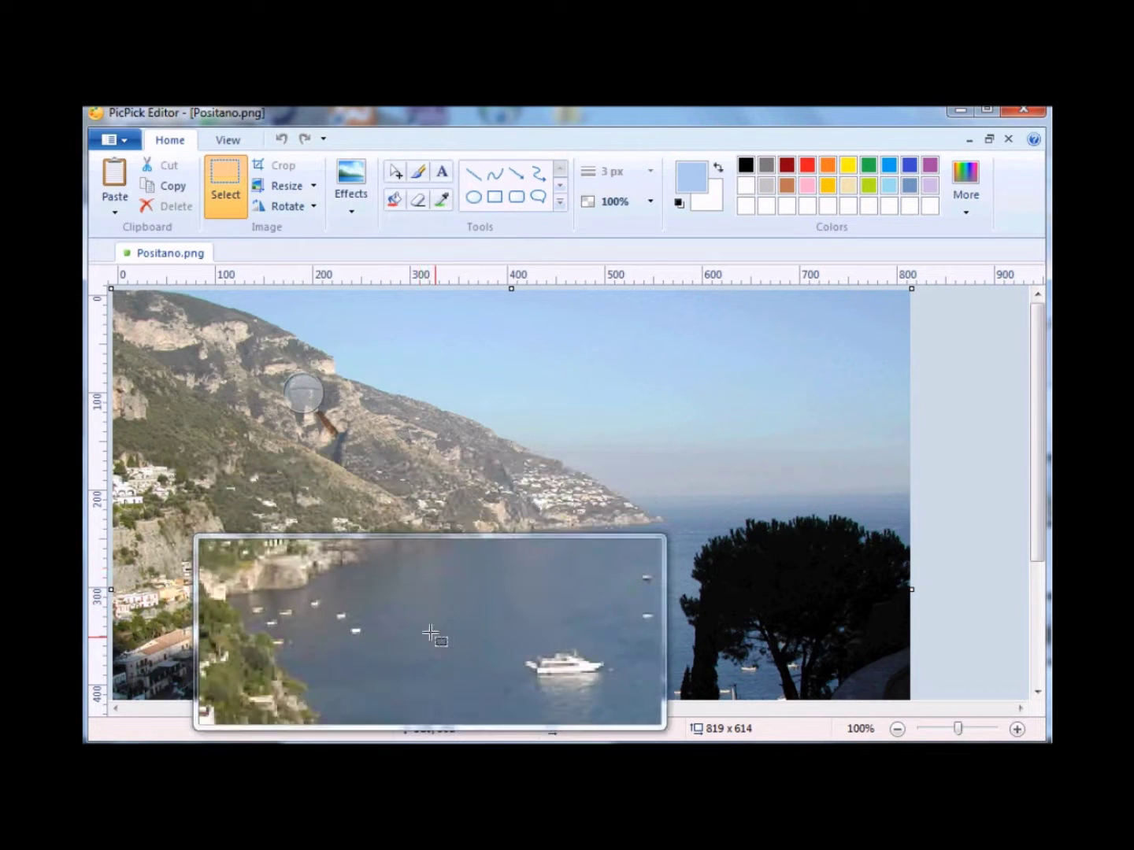
{"action": "left_click_drag", "start_coordinate": [434, 646], "coordinate": [467, 656]}
{"action": "right_click", "coordinate": [448, 649]}
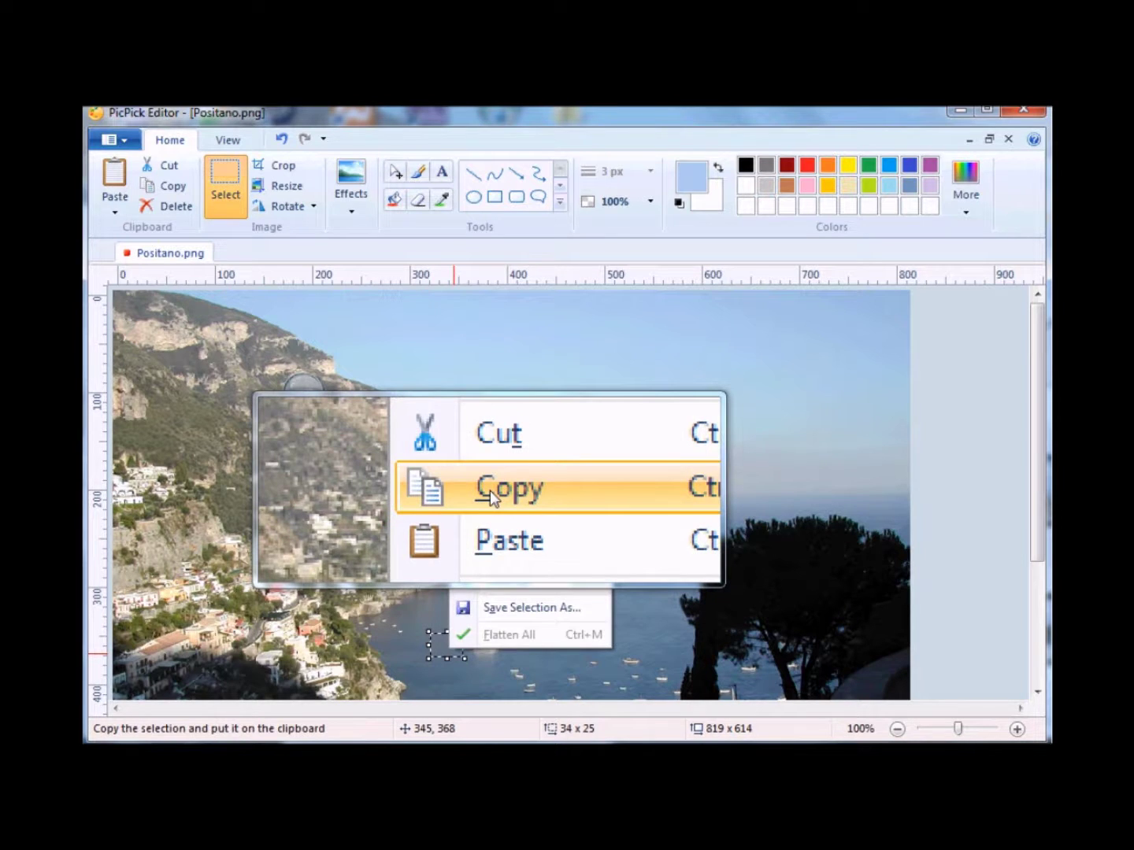
{"action": "left_click", "coordinate": [490, 491]}
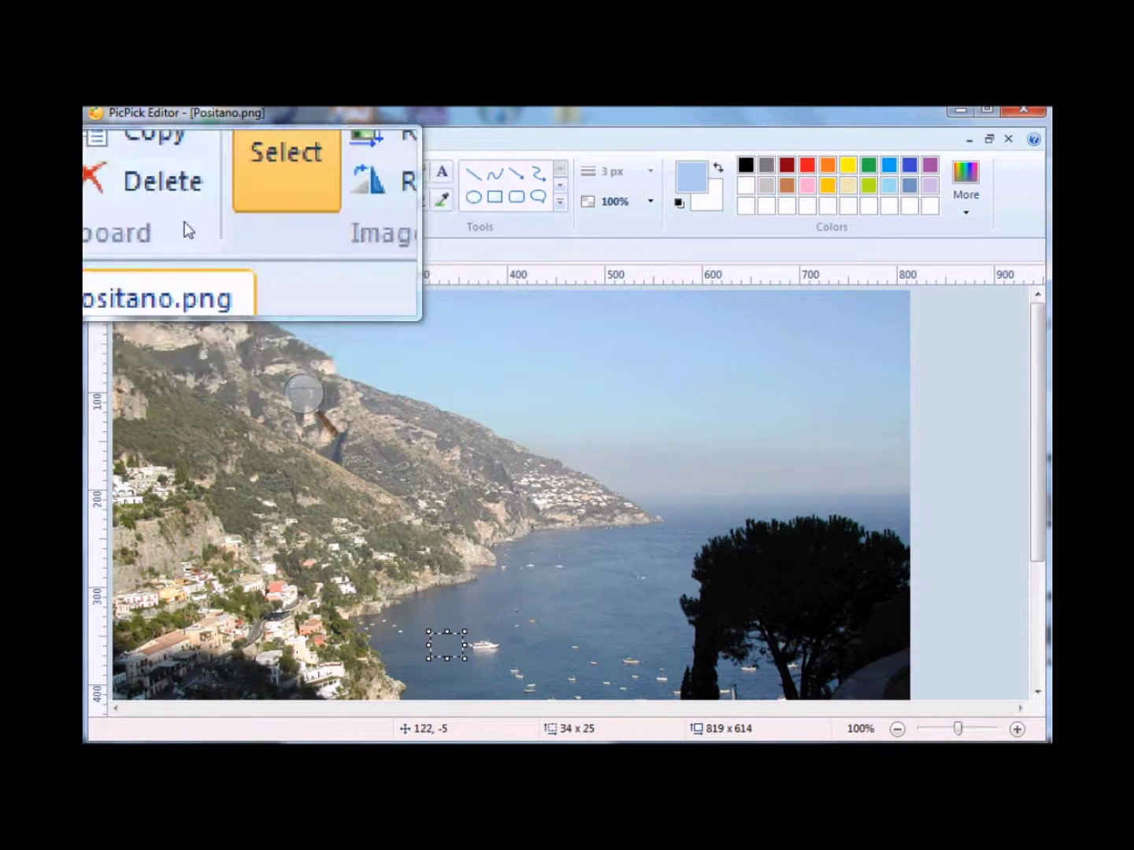
{"action": "left_click", "coordinate": [111, 182]}
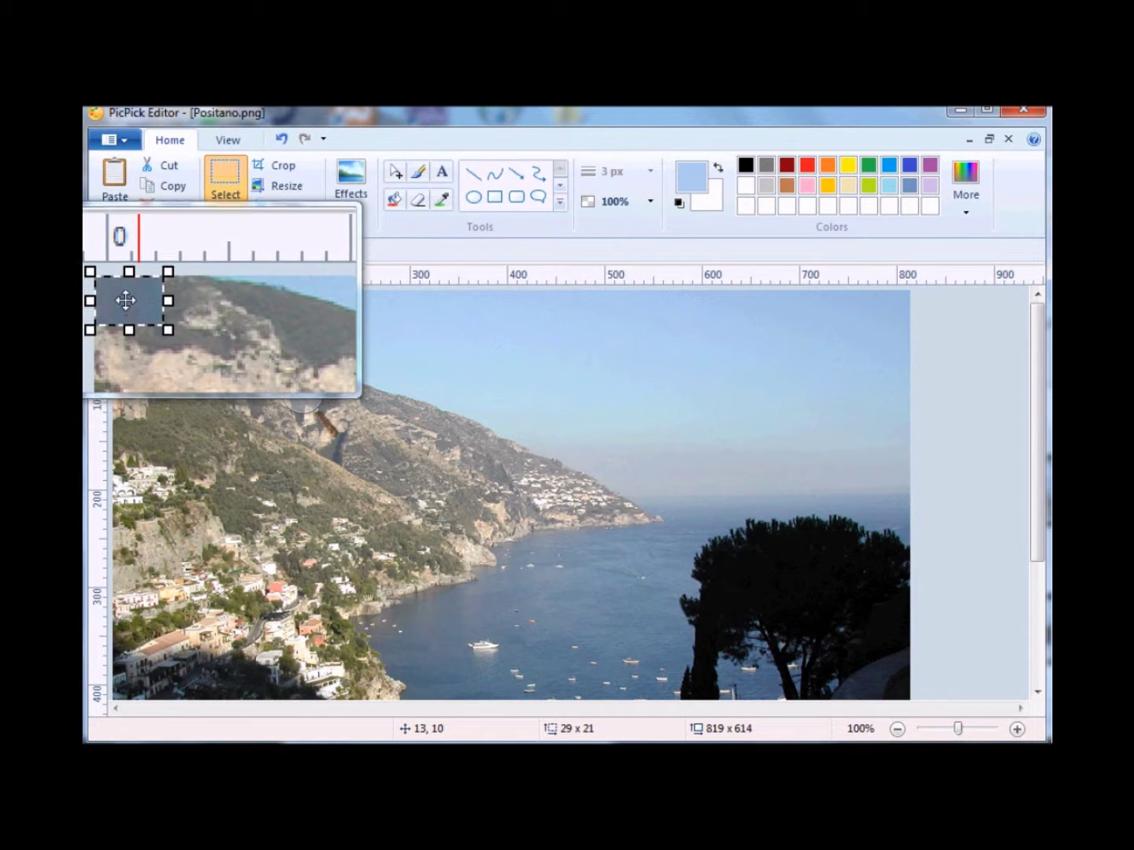
{"action": "left_click_drag", "start_coordinate": [126, 300], "coordinate": [487, 648]}
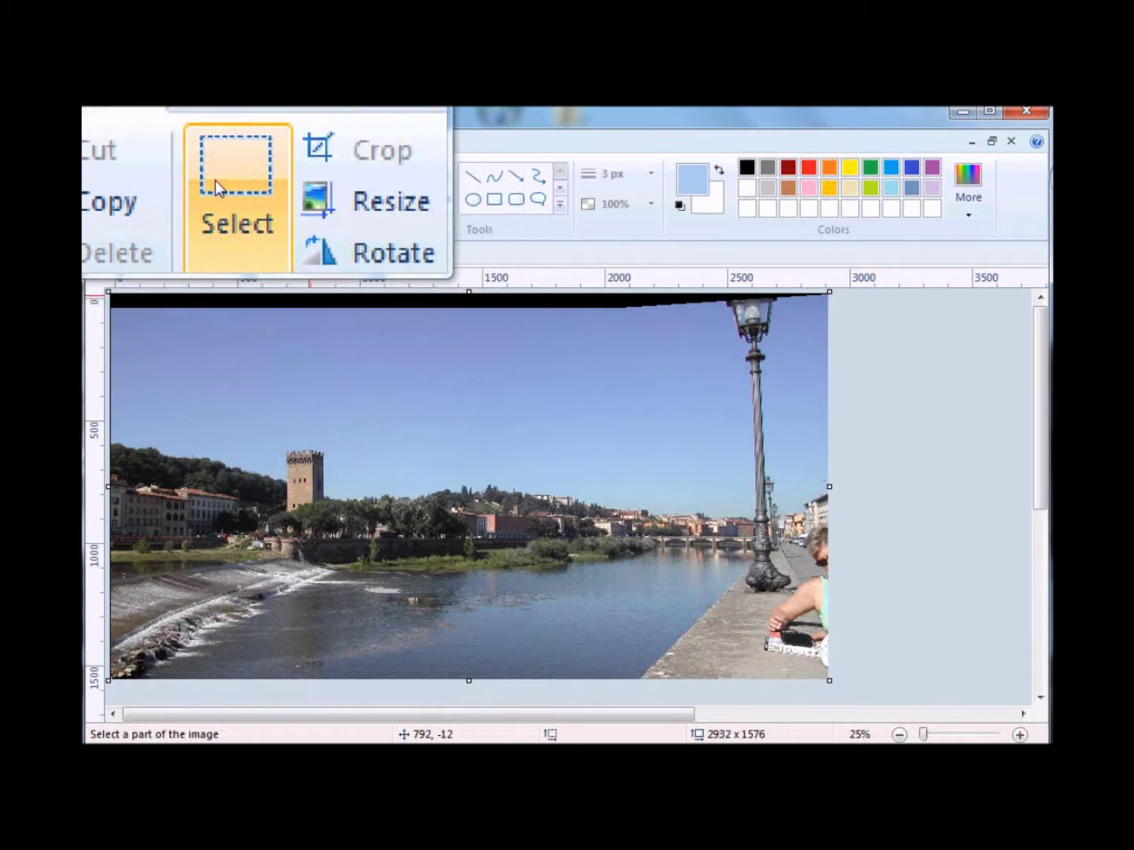
- Copy a sky strip from below the black band and paste it over the top gap
{"action": "left_click", "coordinate": [223, 188]}
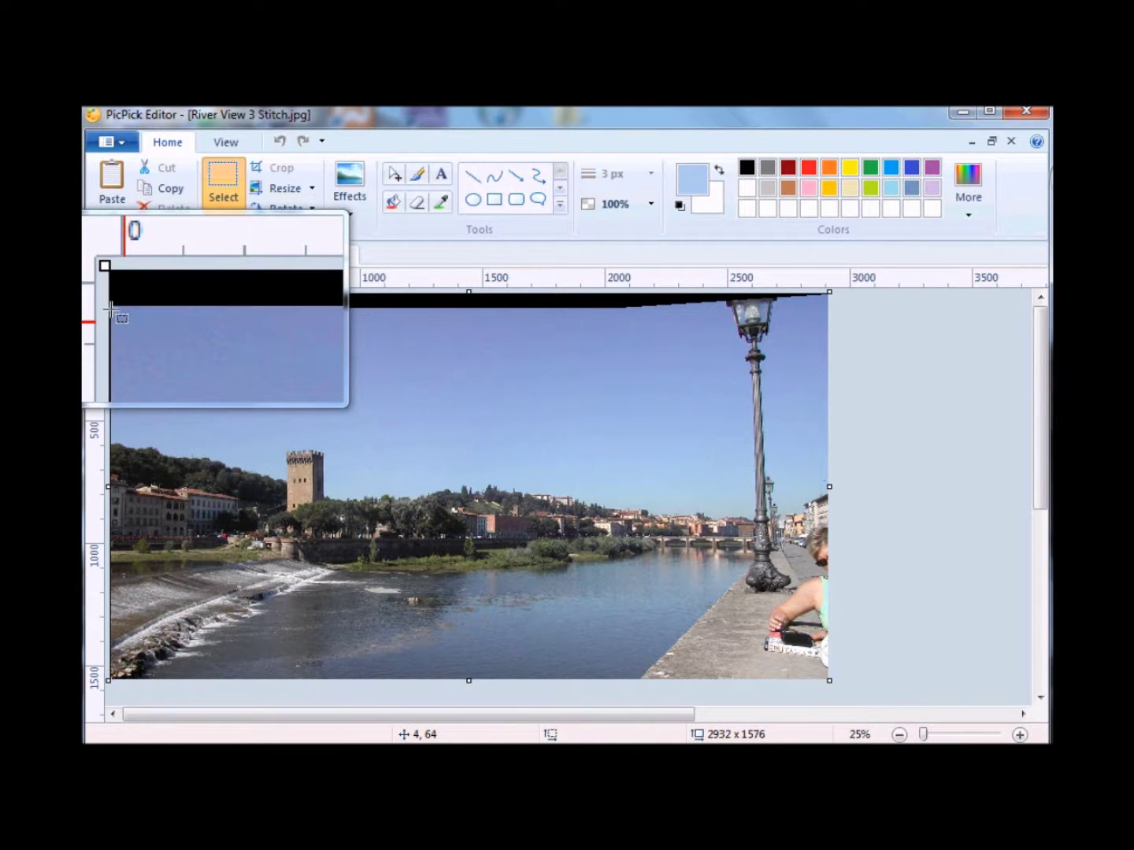
{"action": "left_click_drag", "start_coordinate": [111, 308], "coordinate": [726, 330]}
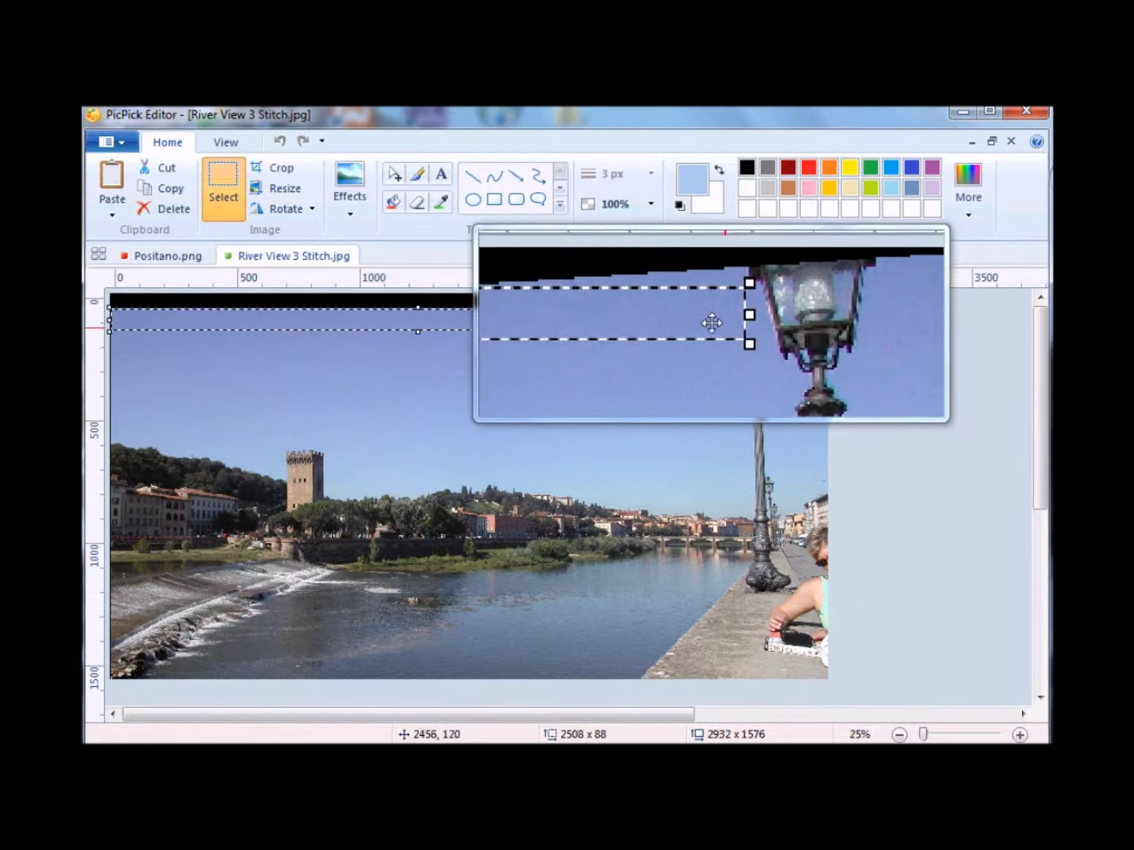
{"action": "right_click", "coordinate": [716, 328]}
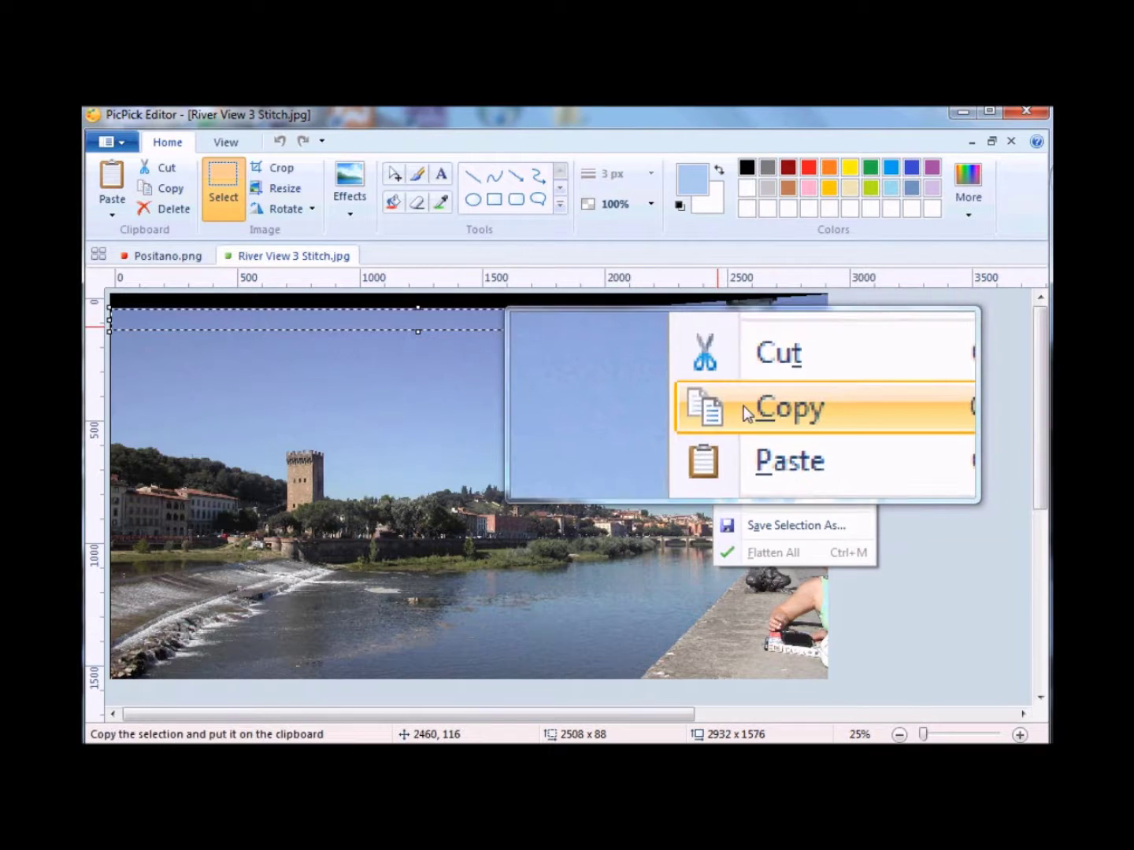
{"action": "left_click", "coordinate": [742, 406]}
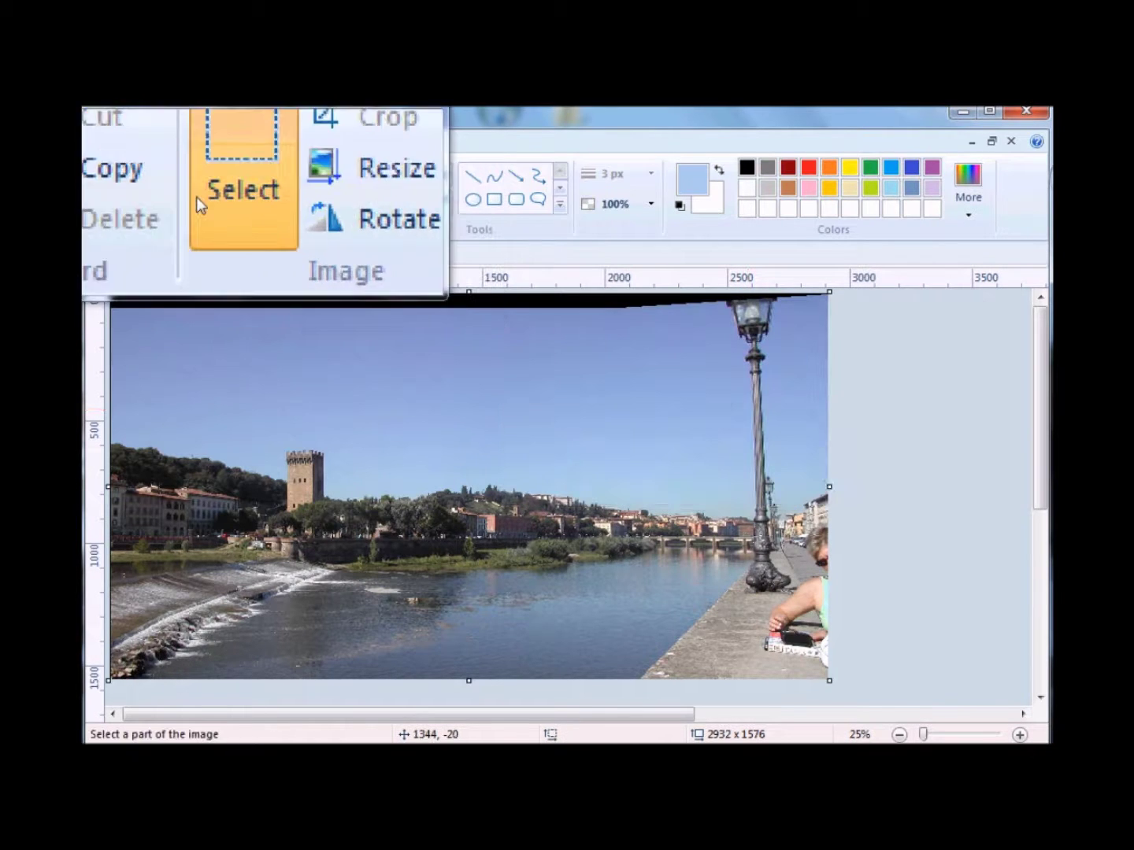
{"action": "left_click", "coordinate": [113, 186]}
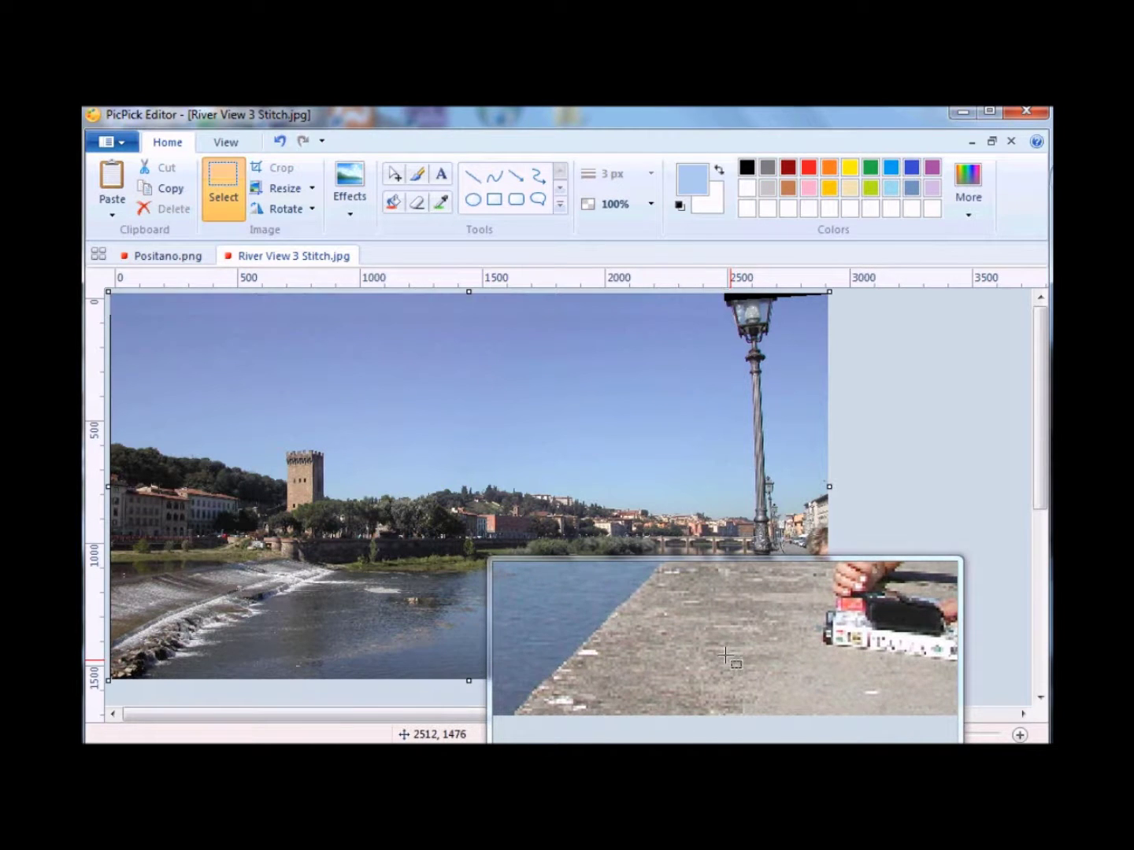
- Cover the lower-right gap with copied pavement and trim the panorama's right edge to 2876 px
{"action": "left_click_drag", "start_coordinate": [725, 656], "coordinate": [806, 679]}
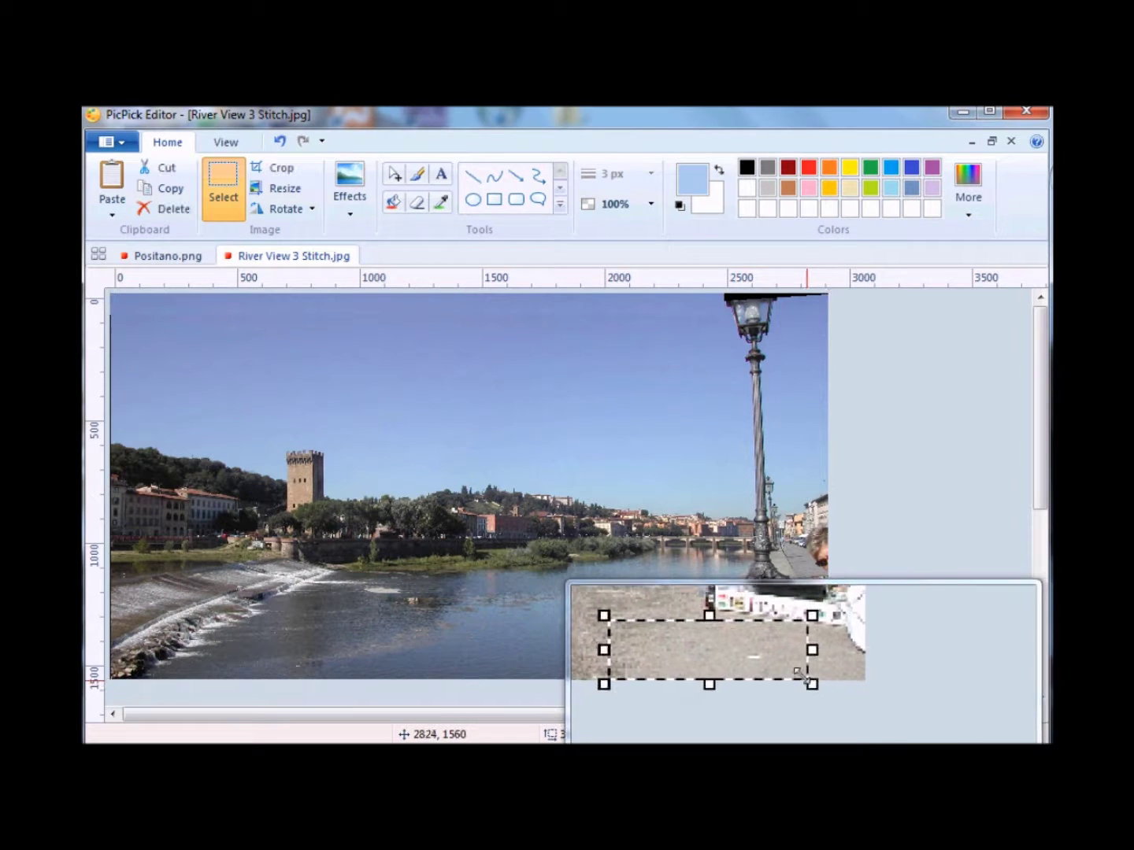
{"action": "right_click", "coordinate": [781, 663]}
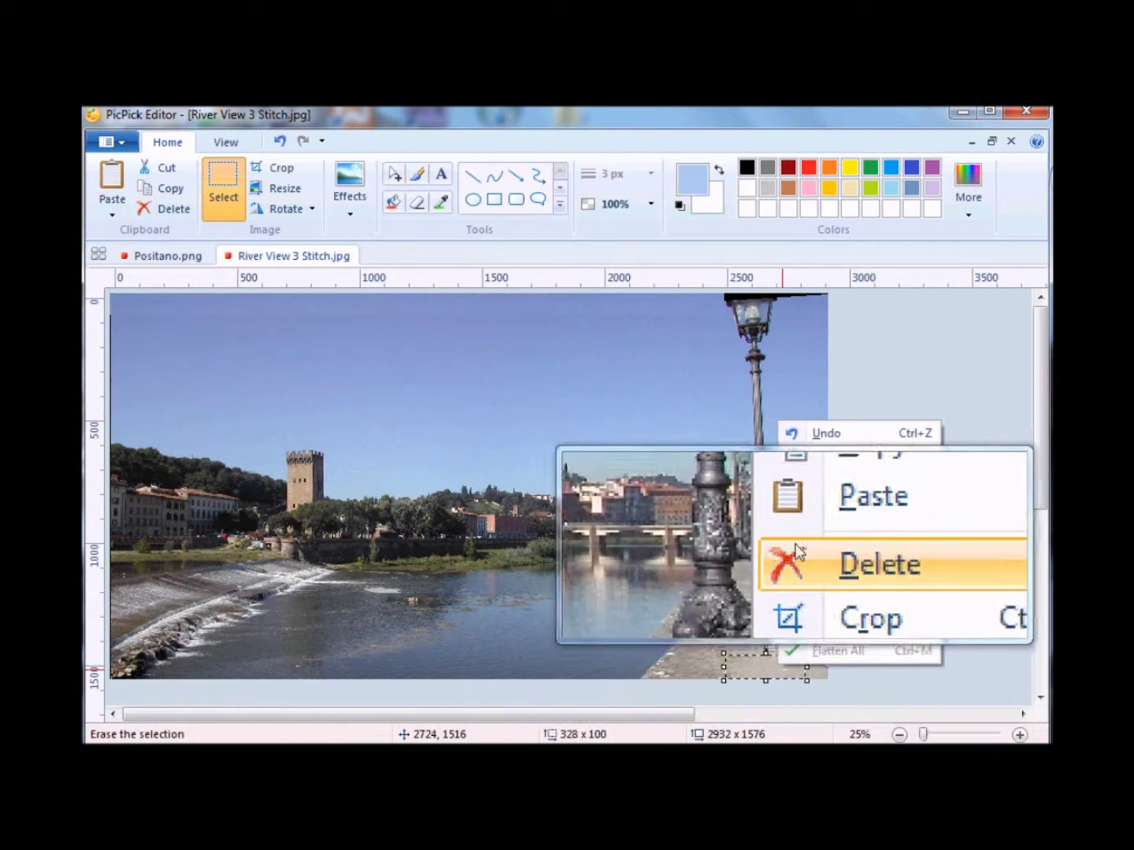
{"action": "left_click", "coordinate": [820, 500]}
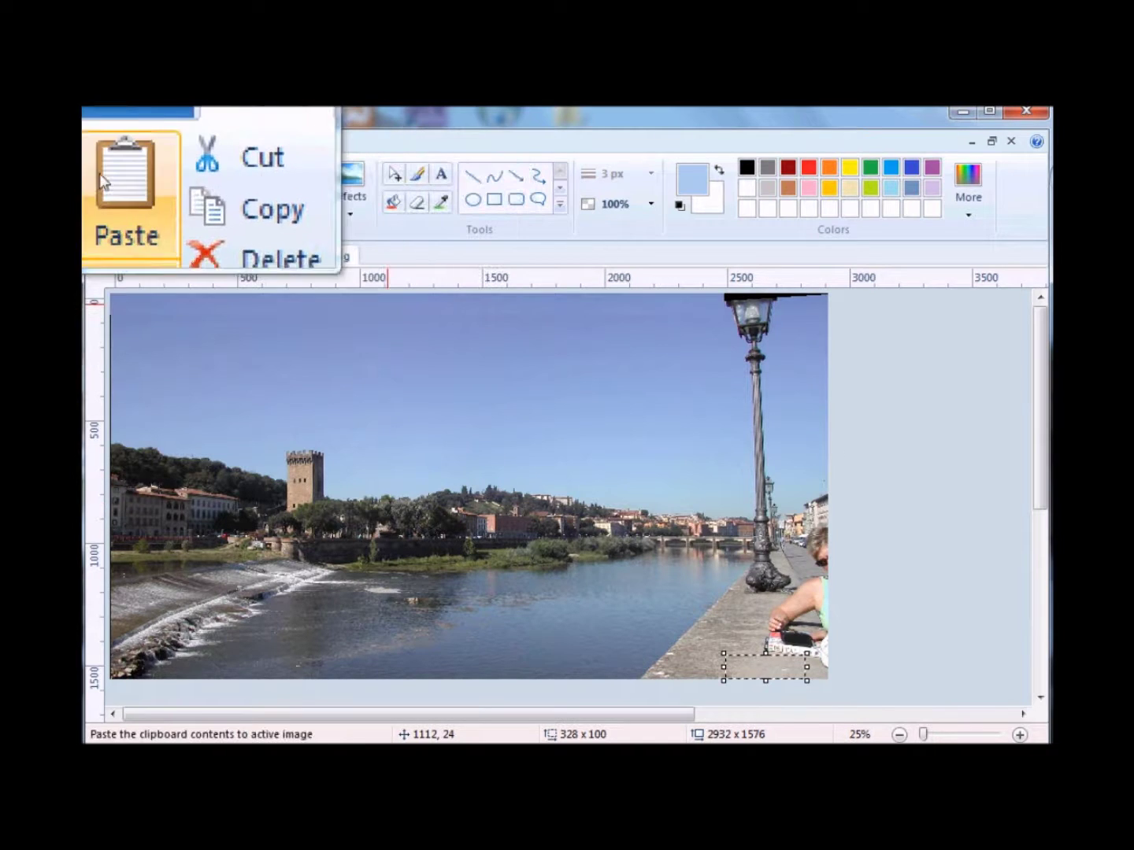
{"action": "left_click", "coordinate": [106, 175]}
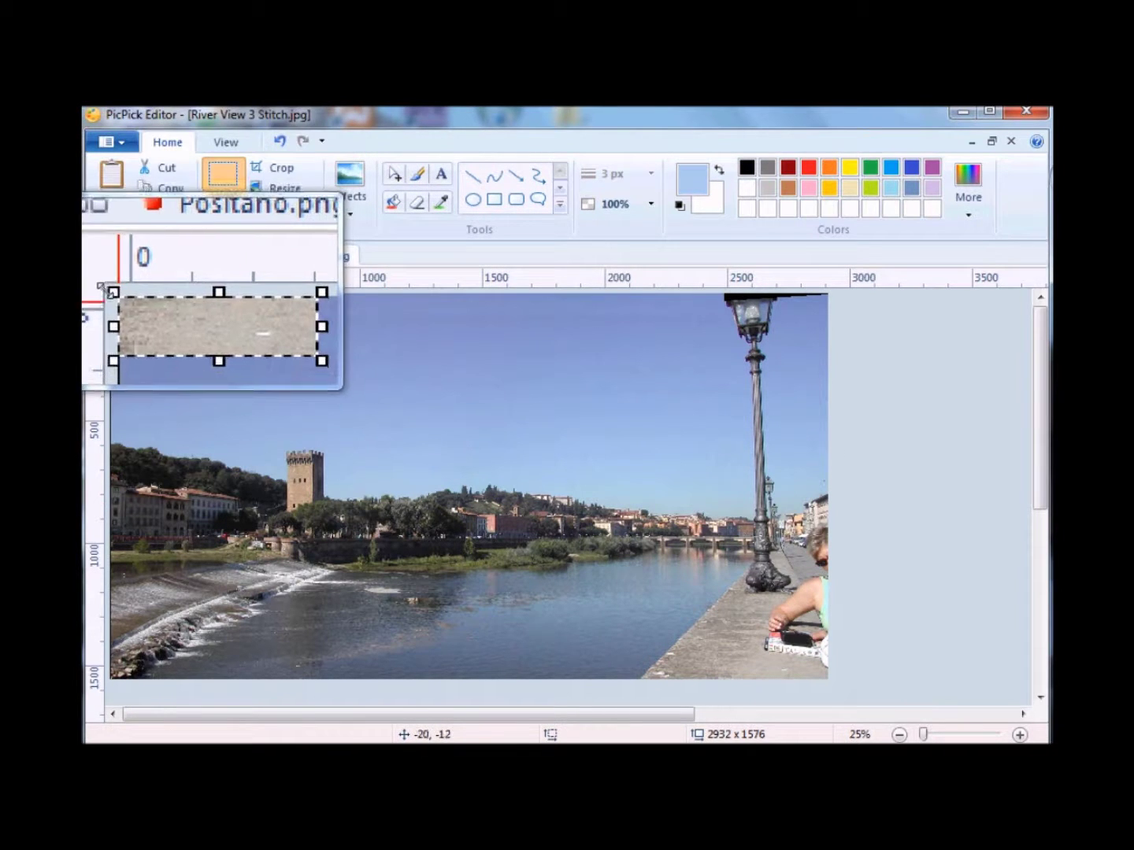
{"action": "left_click_drag", "start_coordinate": [138, 304], "coordinate": [790, 648]}
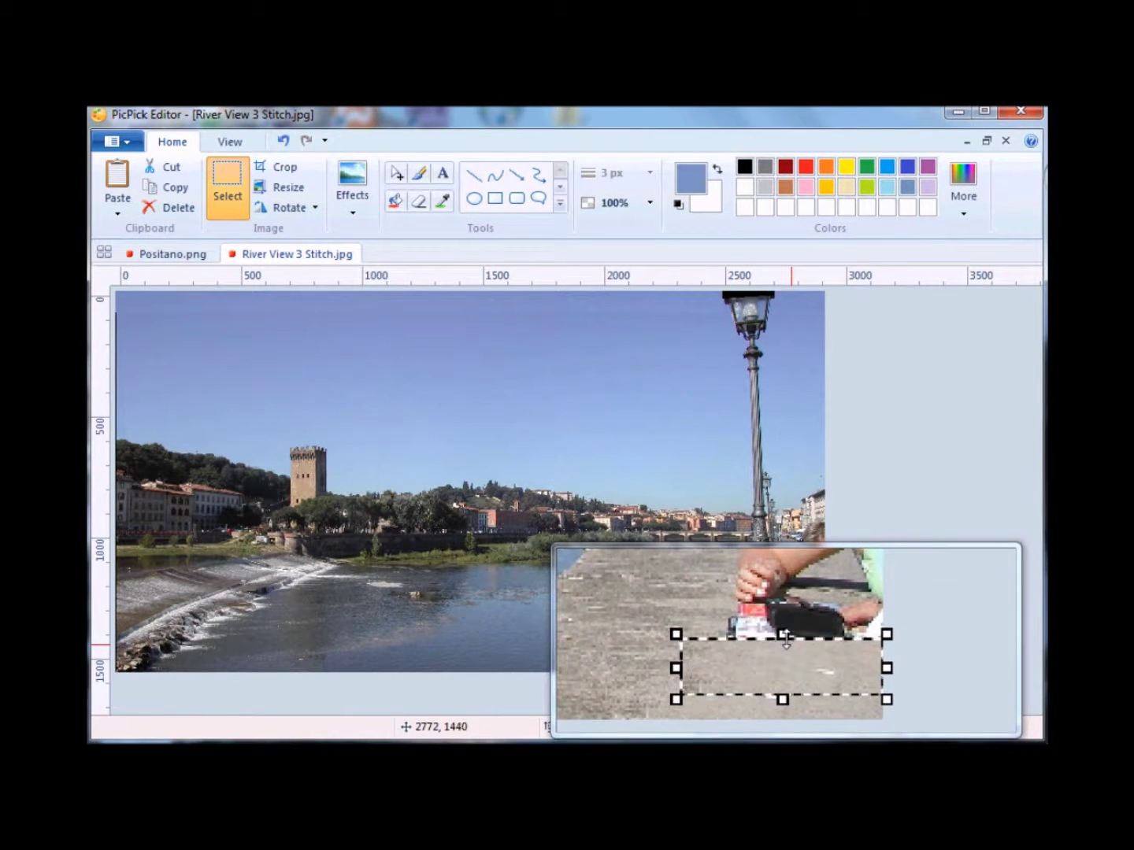
{"action": "left_click", "coordinate": [824, 514]}
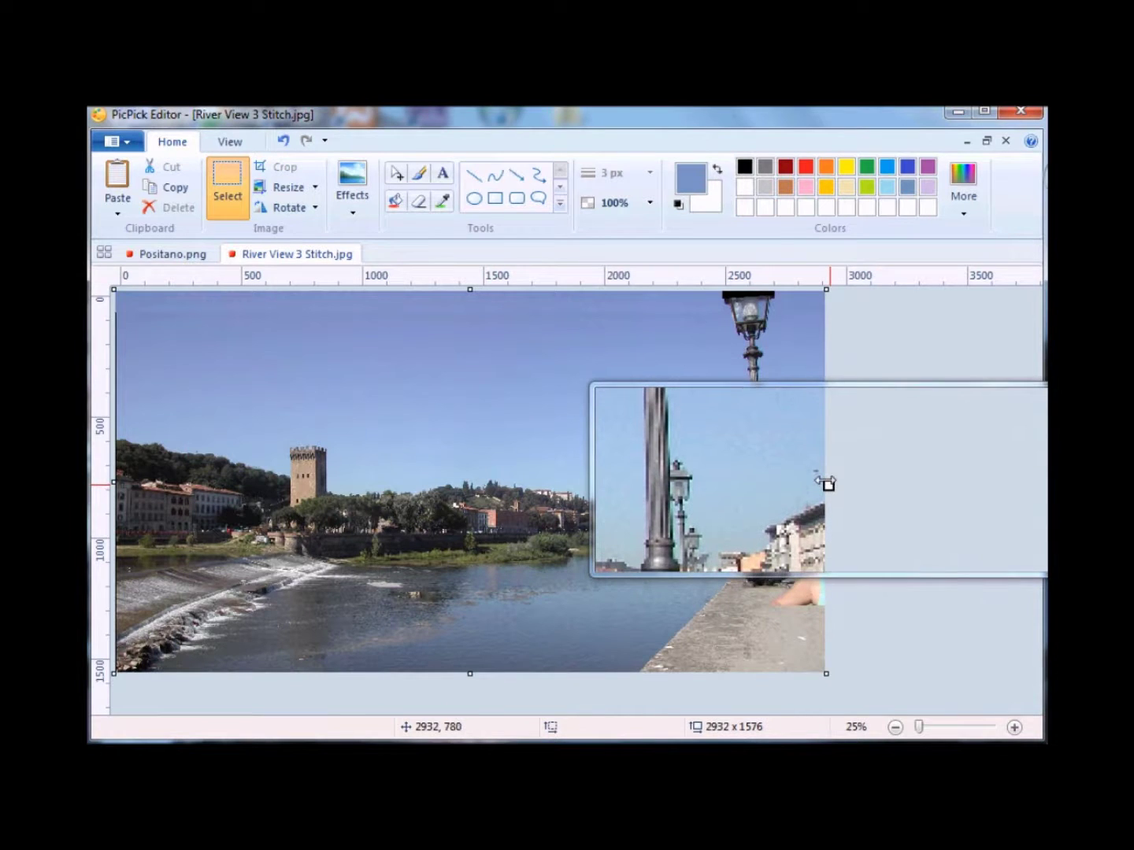
{"action": "left_click_drag", "start_coordinate": [825, 483], "coordinate": [811, 489]}
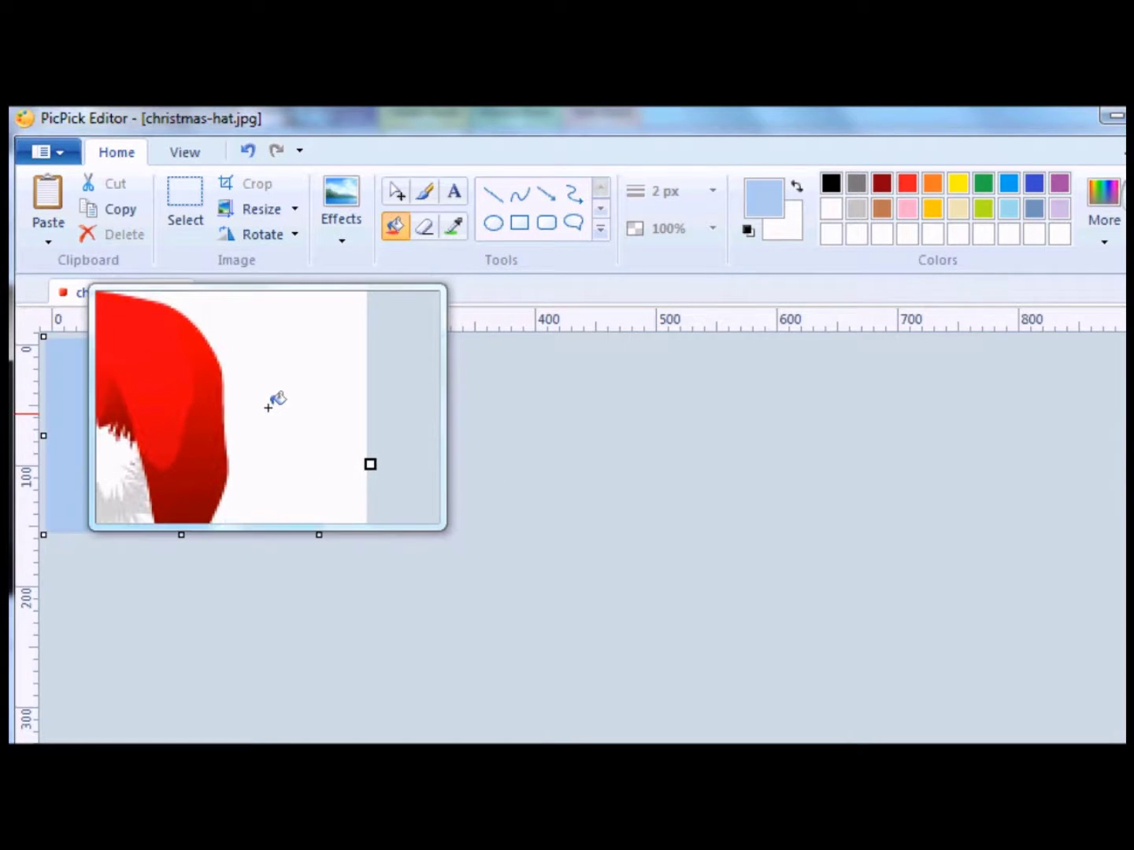
- Fill the white background around the Christmas hat with light blue
{"action": "left_click", "coordinate": [268, 407]}
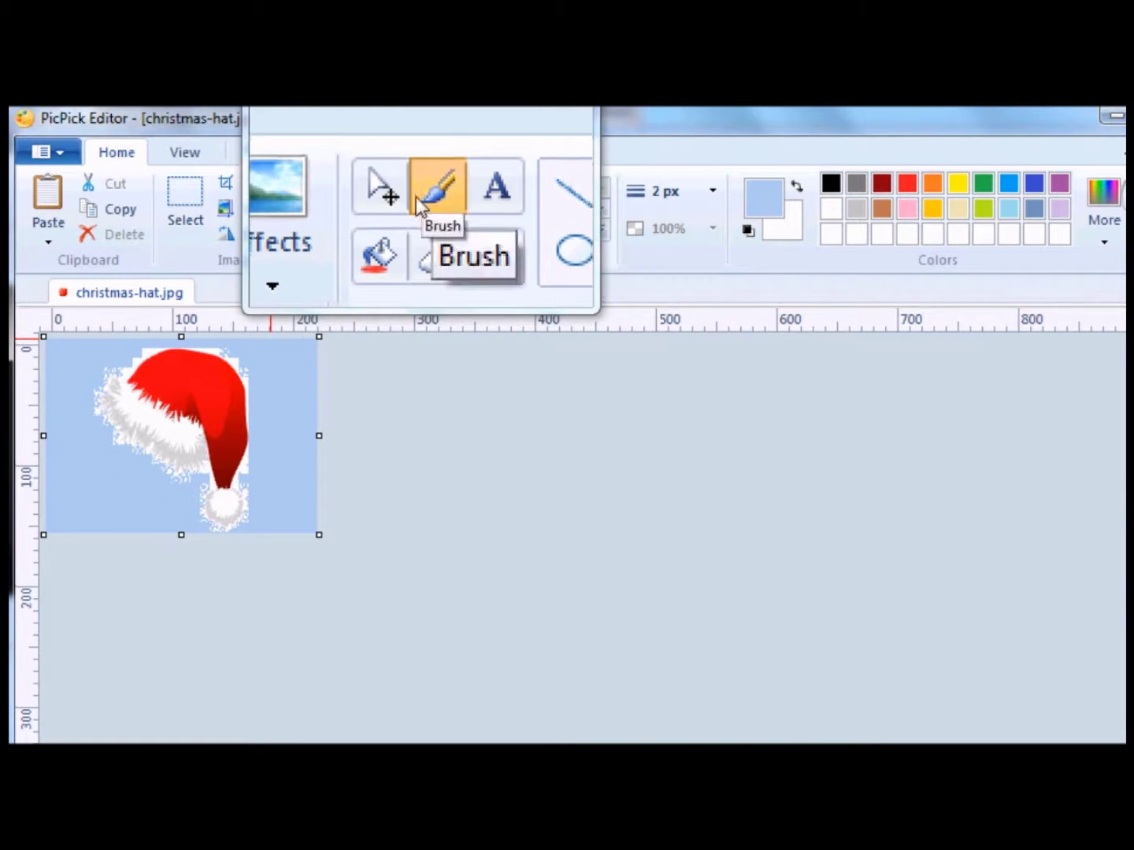
{"action": "left_click", "coordinate": [425, 197]}
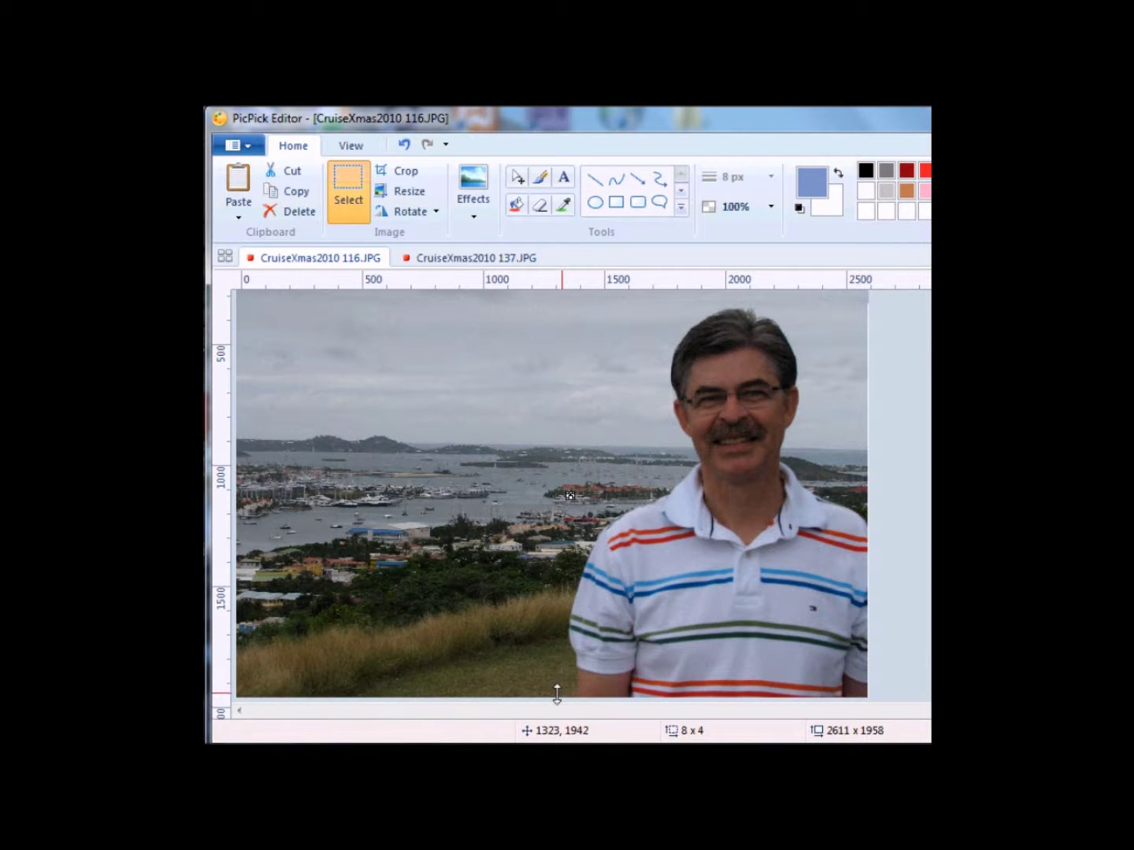
- Select the portrait on the right side of CruiseXmas2010 116.JPG and copy it
{"action": "left_click", "coordinate": [556, 692]}
{"action": "left_click_drag", "start_coordinate": [557, 691], "coordinate": [868, 304]}
{"action": "right_click", "coordinate": [754, 453]}
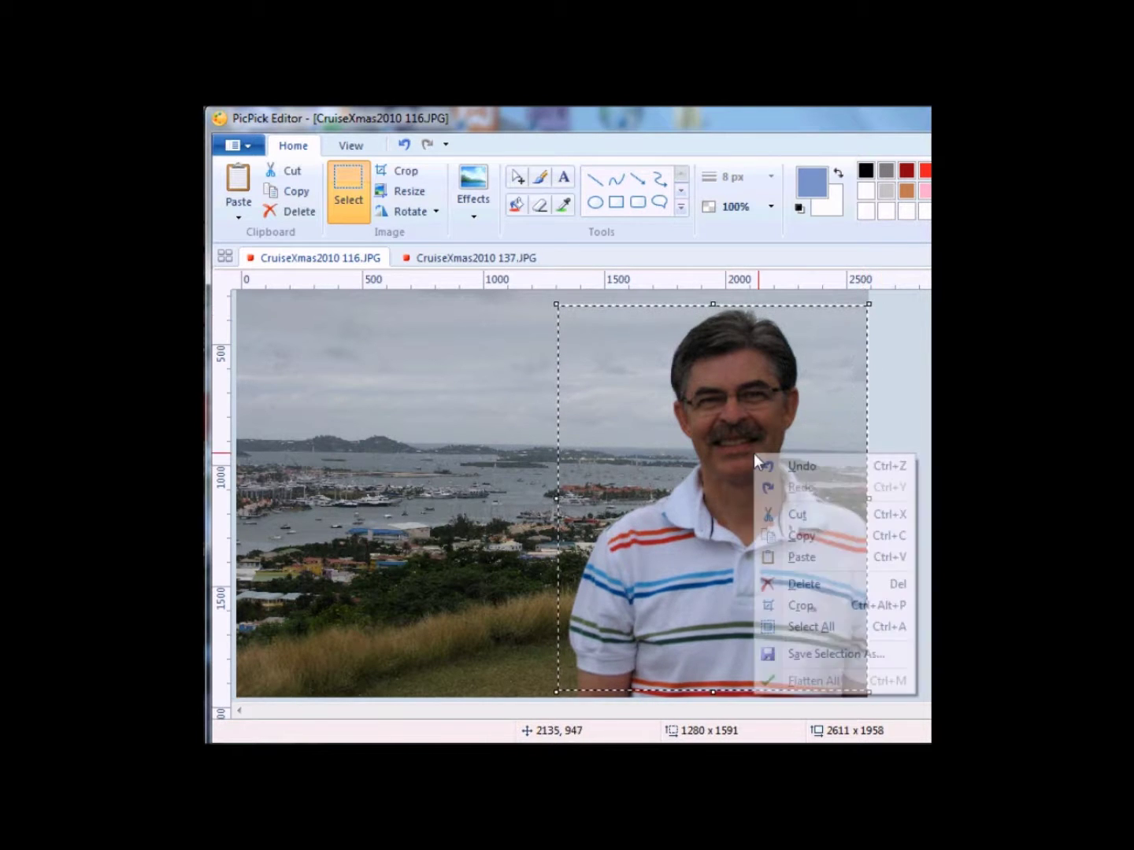
{"action": "left_click", "coordinate": [791, 536]}
- Paste the portrait into CruiseXmas2010 137.JPG and move it to the photo's right side
{"action": "left_click", "coordinate": [500, 256]}
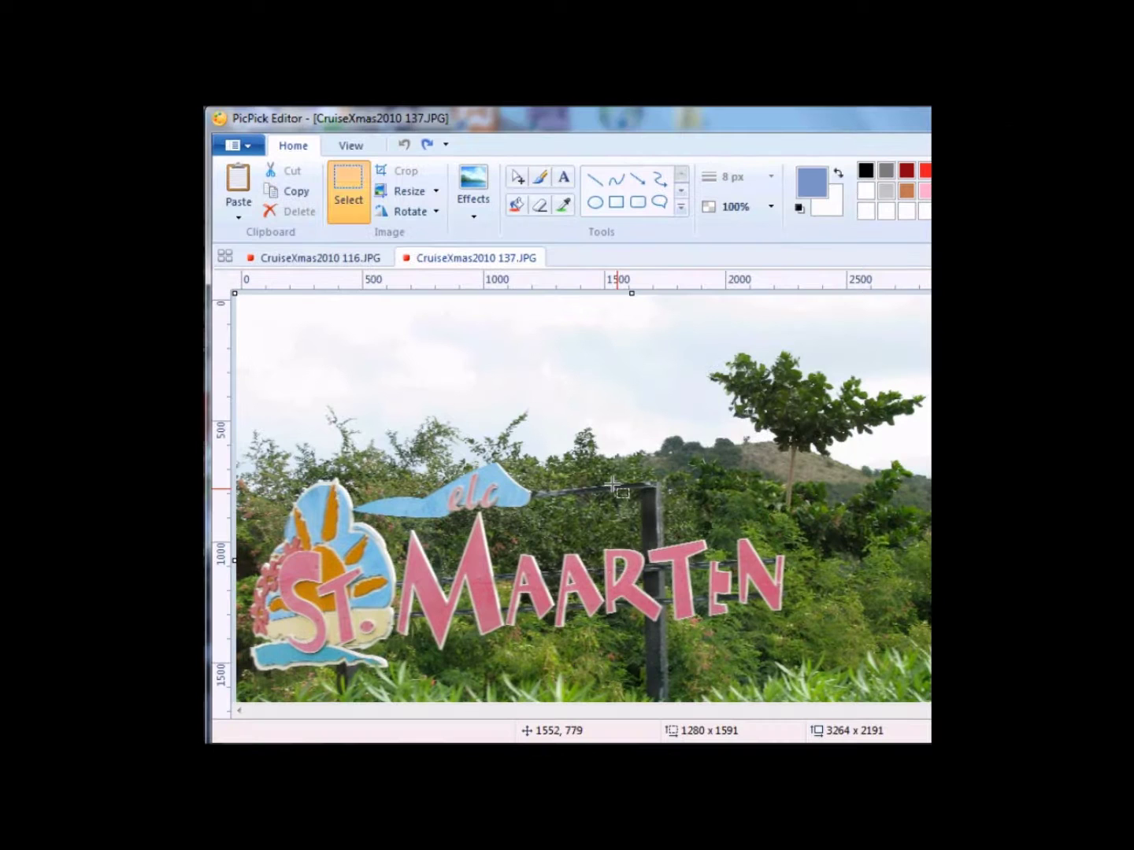
{"action": "right_click", "coordinate": [615, 482]}
{"action": "left_click", "coordinate": [662, 584]}
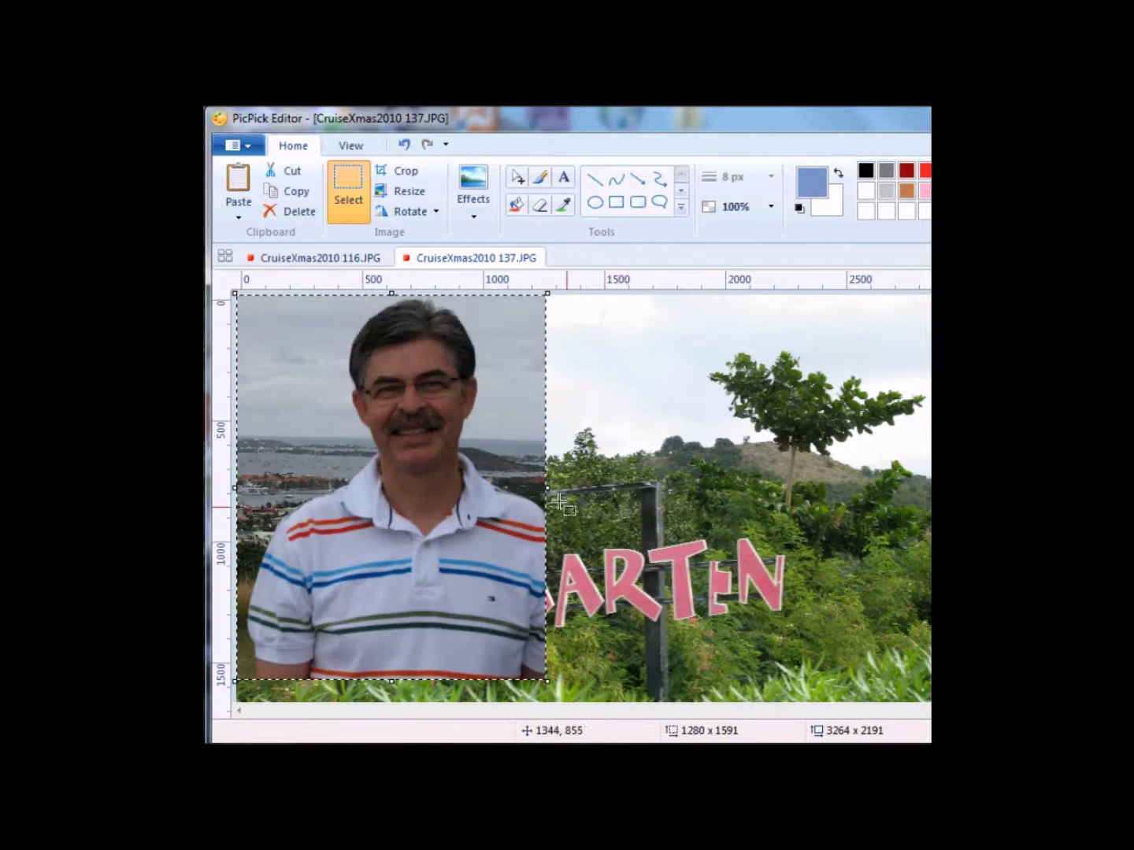
{"action": "left_click_drag", "start_coordinate": [413, 399], "coordinate": [914, 496]}
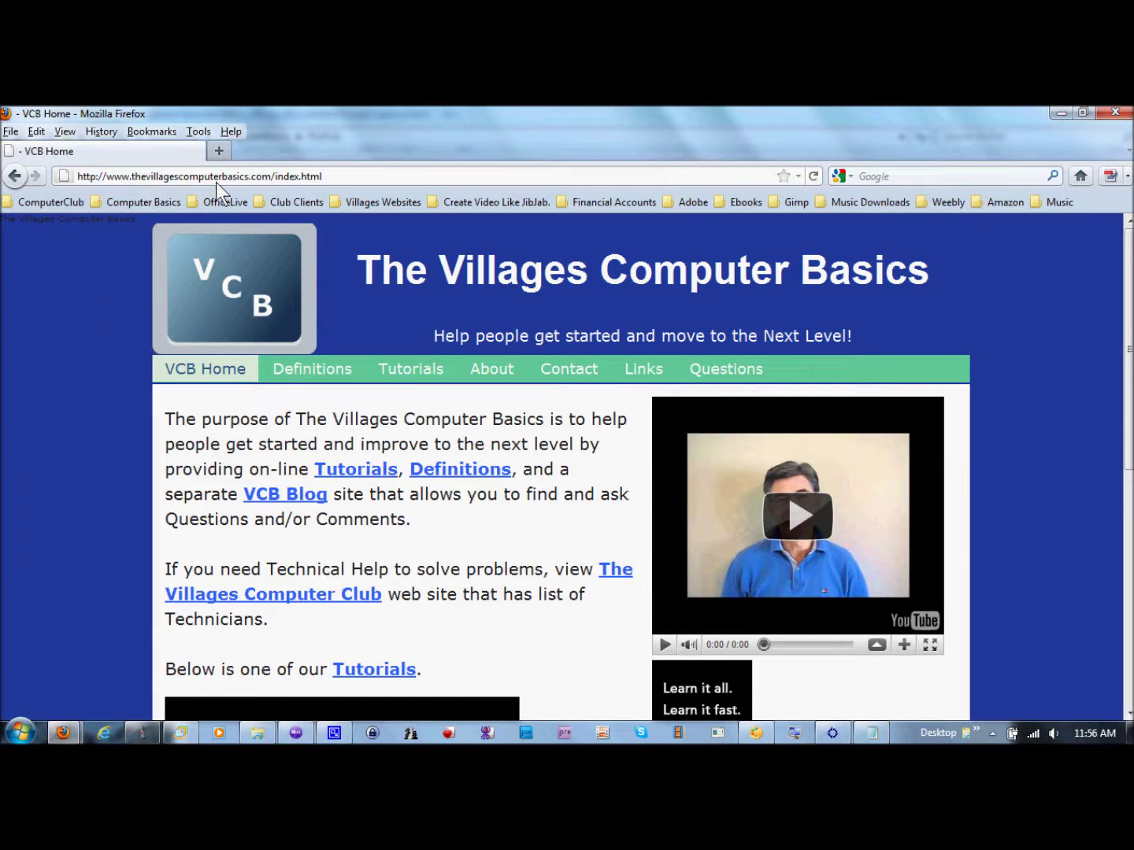
- Go to the Photos/Movie Maker tutorials and find the 'Crop Photo and Paste to another Photo using Gimp' video
{"action": "mouse_move", "coordinate": [415, 365]}
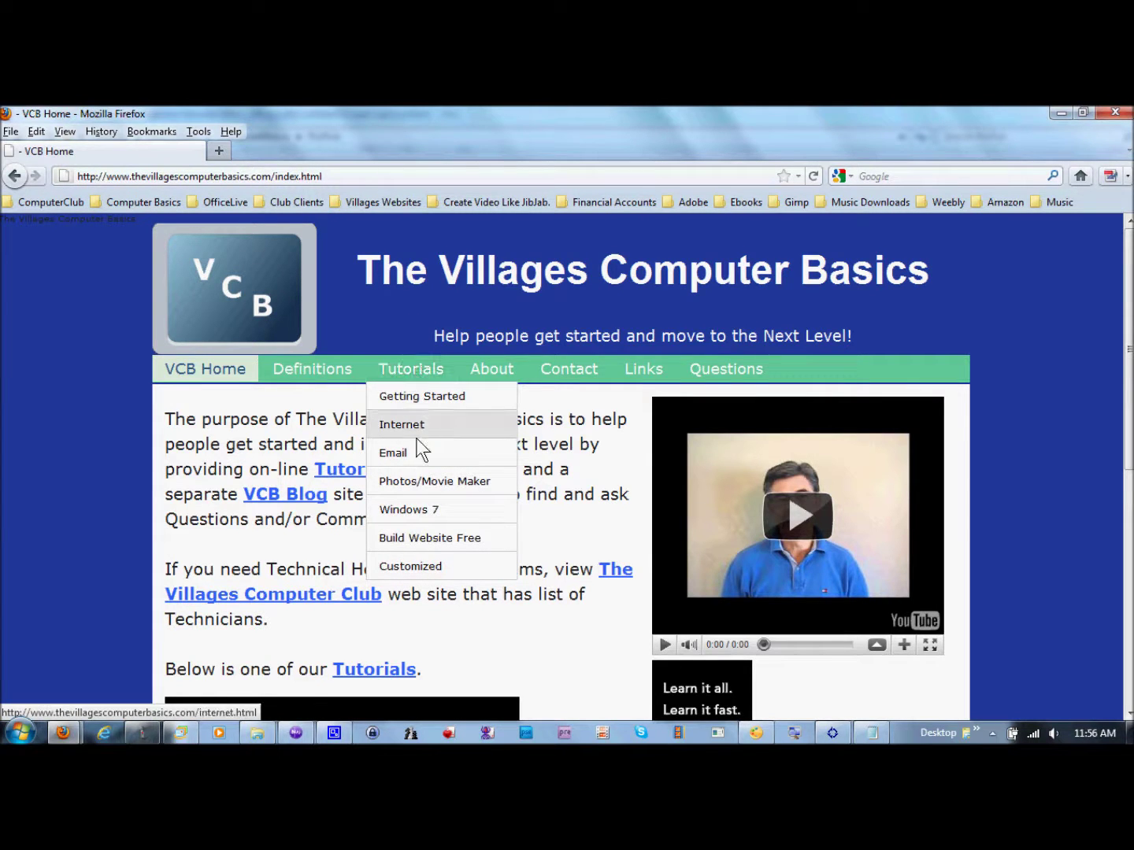
{"action": "left_click", "coordinate": [415, 482]}
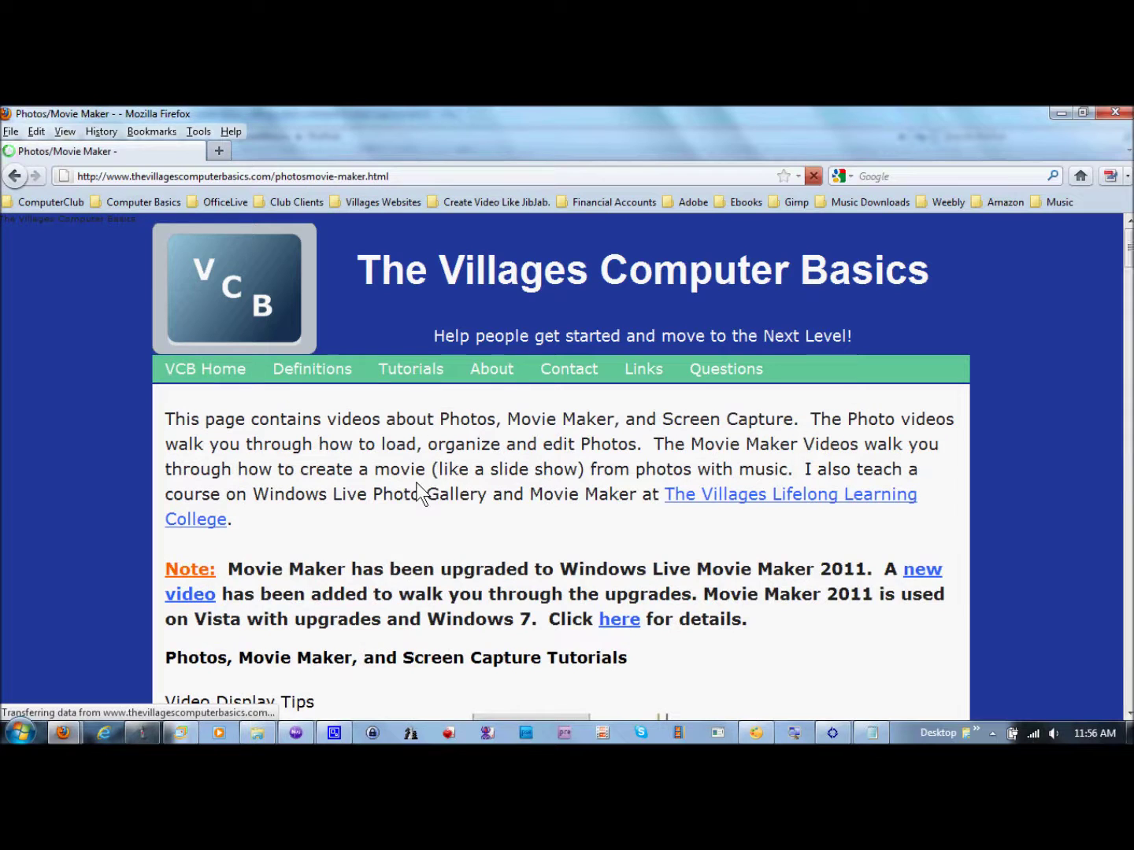
{"action": "left_click_drag", "start_coordinate": [1128, 253], "coordinate": [1129, 336]}
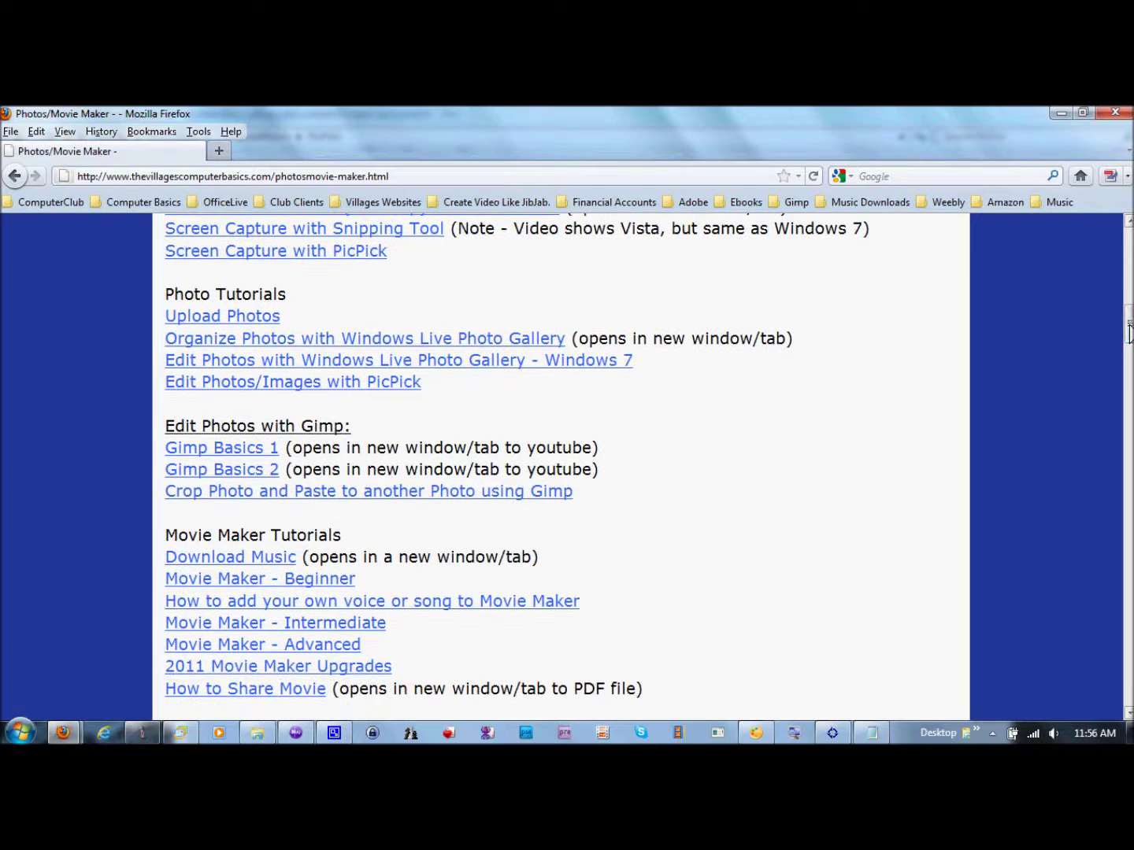
{"action": "left_click", "coordinate": [377, 492]}
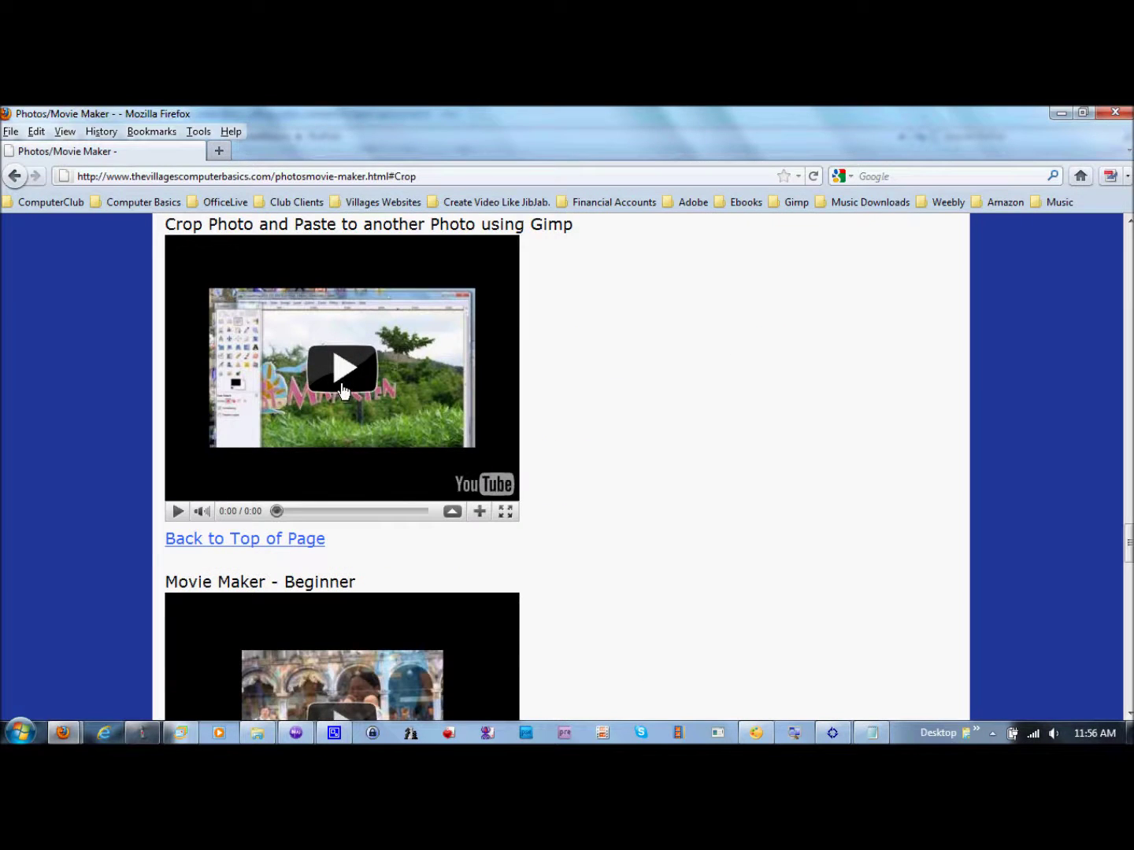